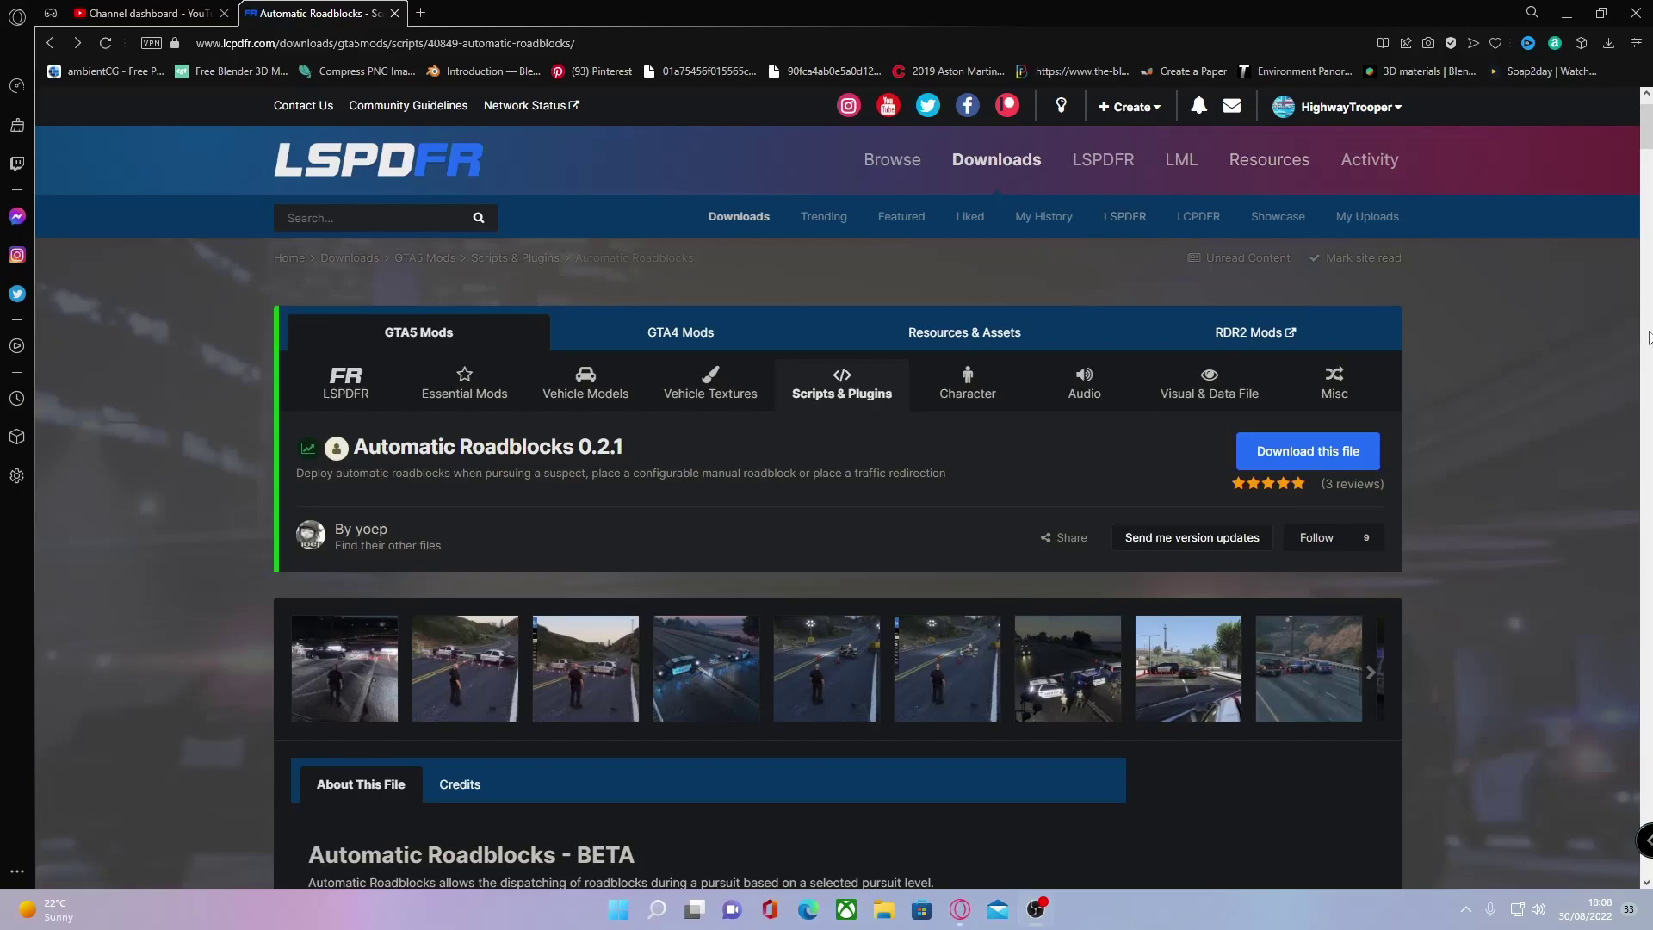
# Accept the download terms and download Automatic Roadblocks 0.2.1.zip (8.7 MB) from LSPDFR
pyautogui.click(1325, 449)
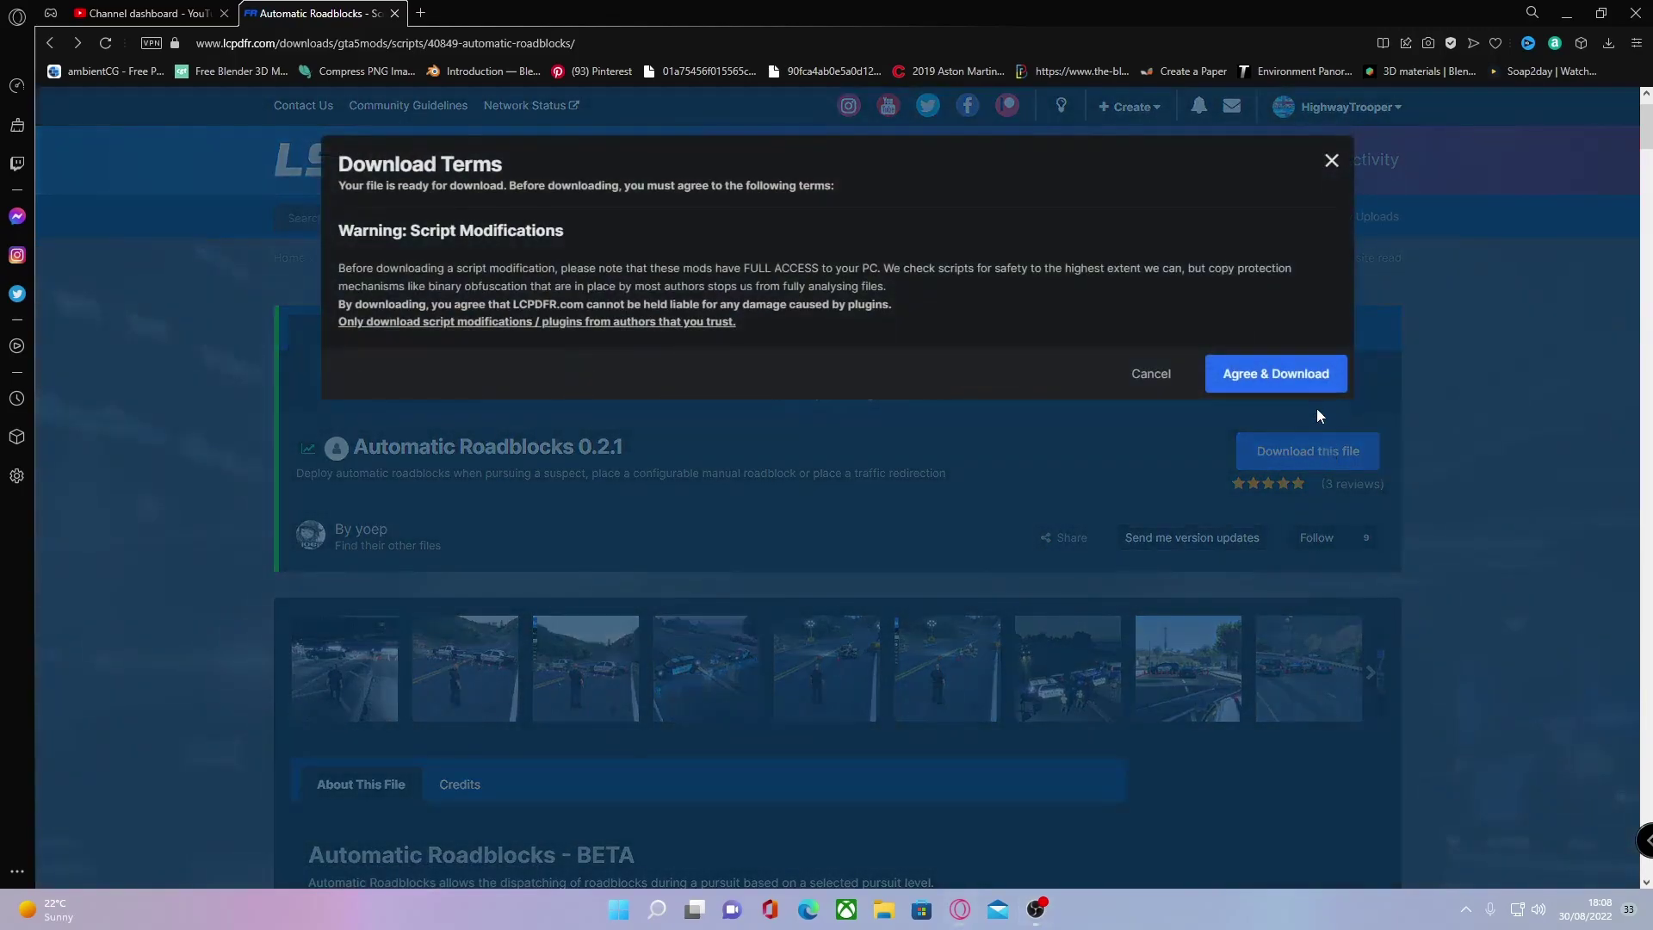
pyautogui.click(1314, 383)
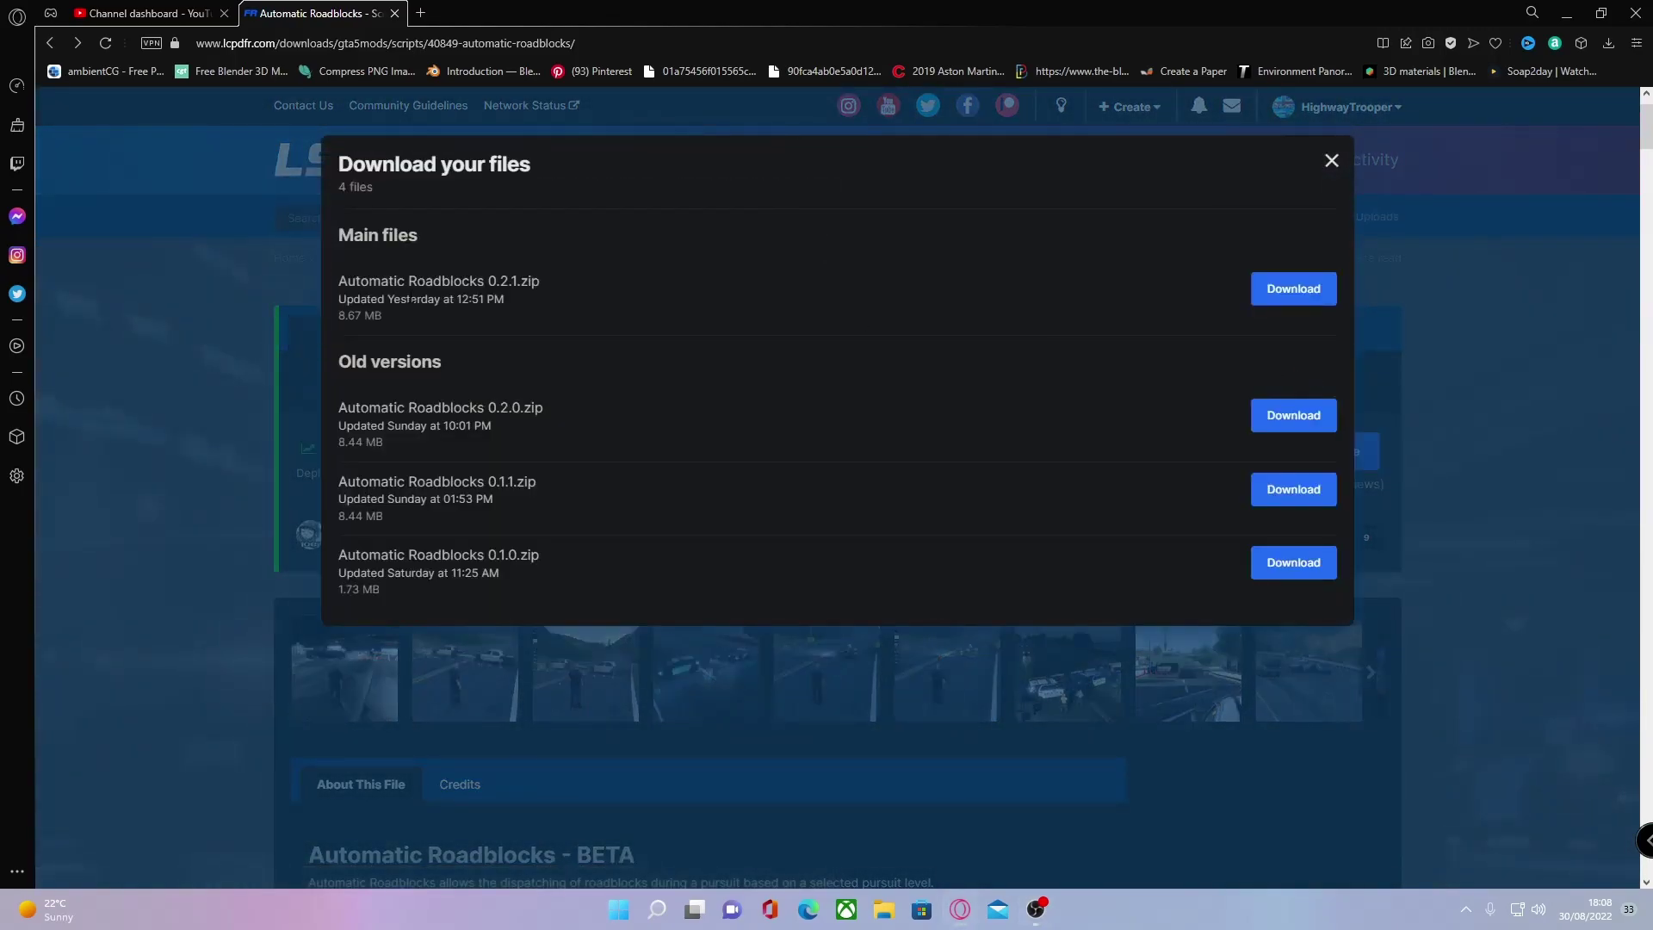
pyautogui.click(1299, 297)
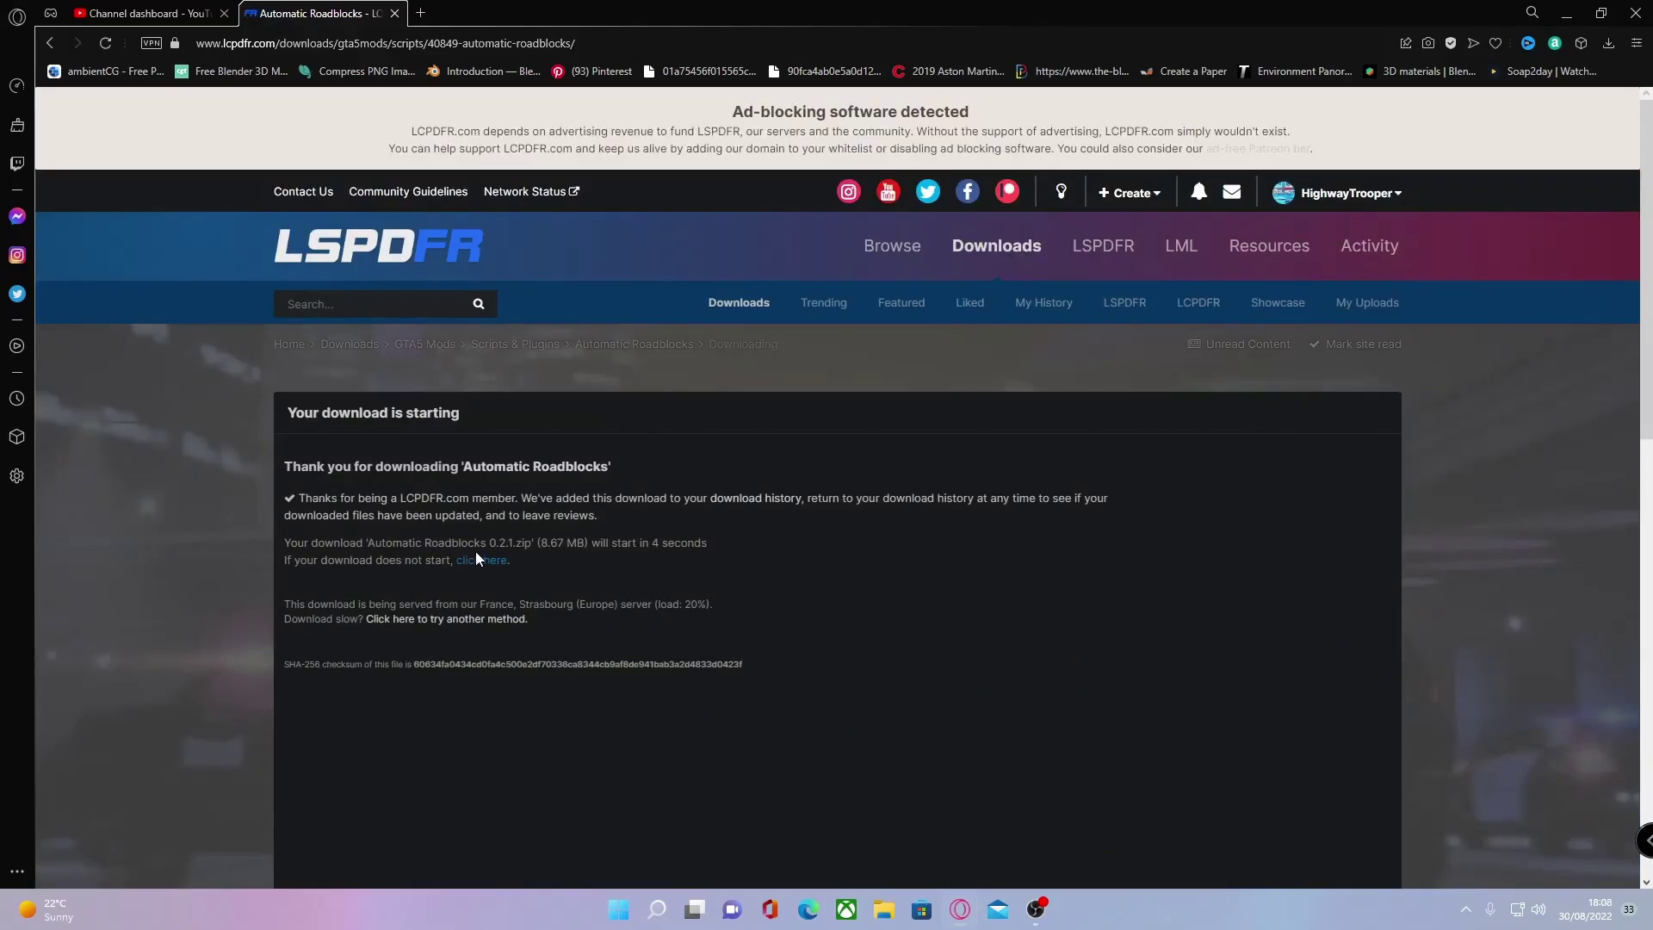
pyautogui.click(480, 559)
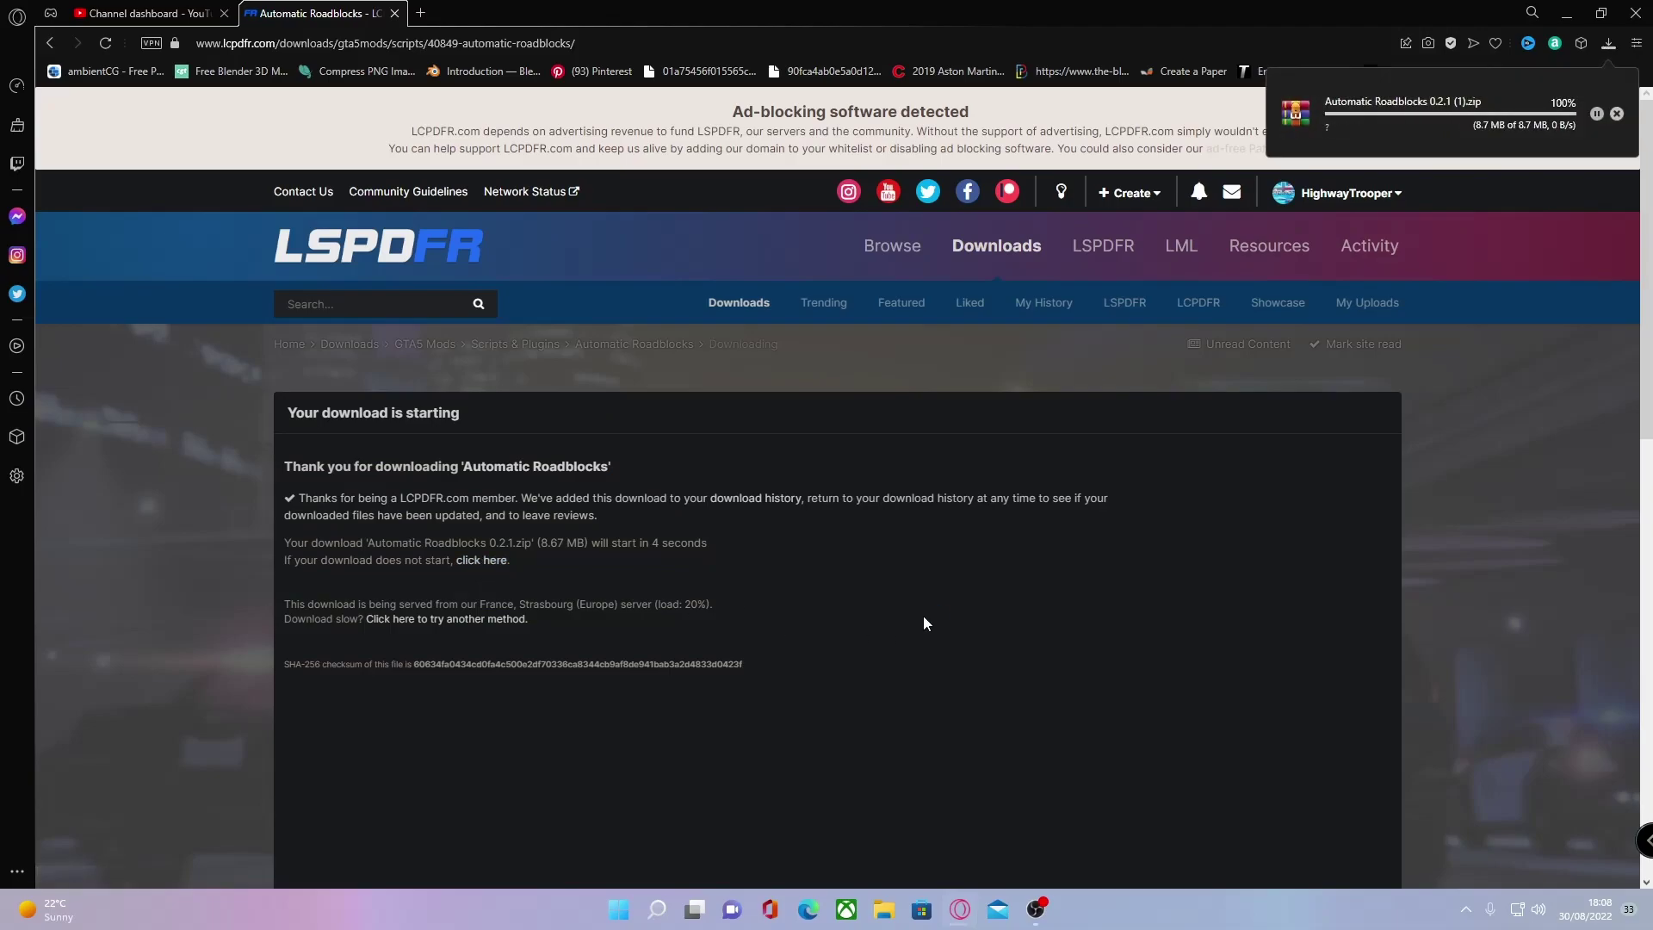
# Open the downloaded zip in WinRAR, dismiss the licence reminder, and enter the Grand Theft Auto folder
pyautogui.click(1485, 125)
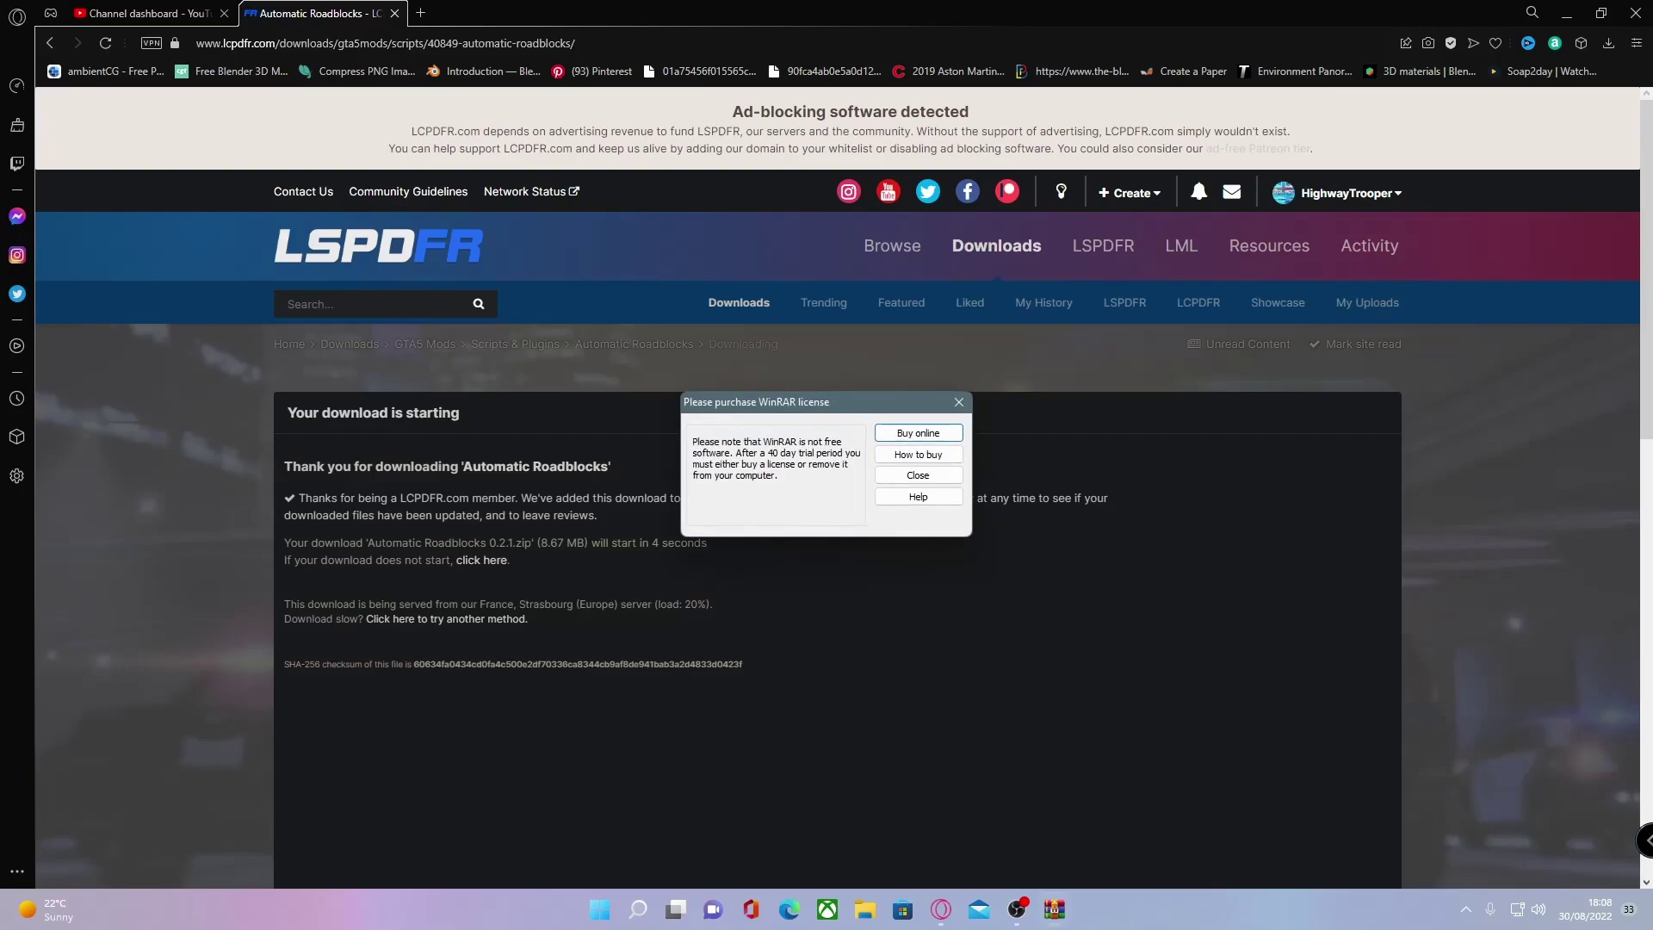
pyautogui.click(958, 402)
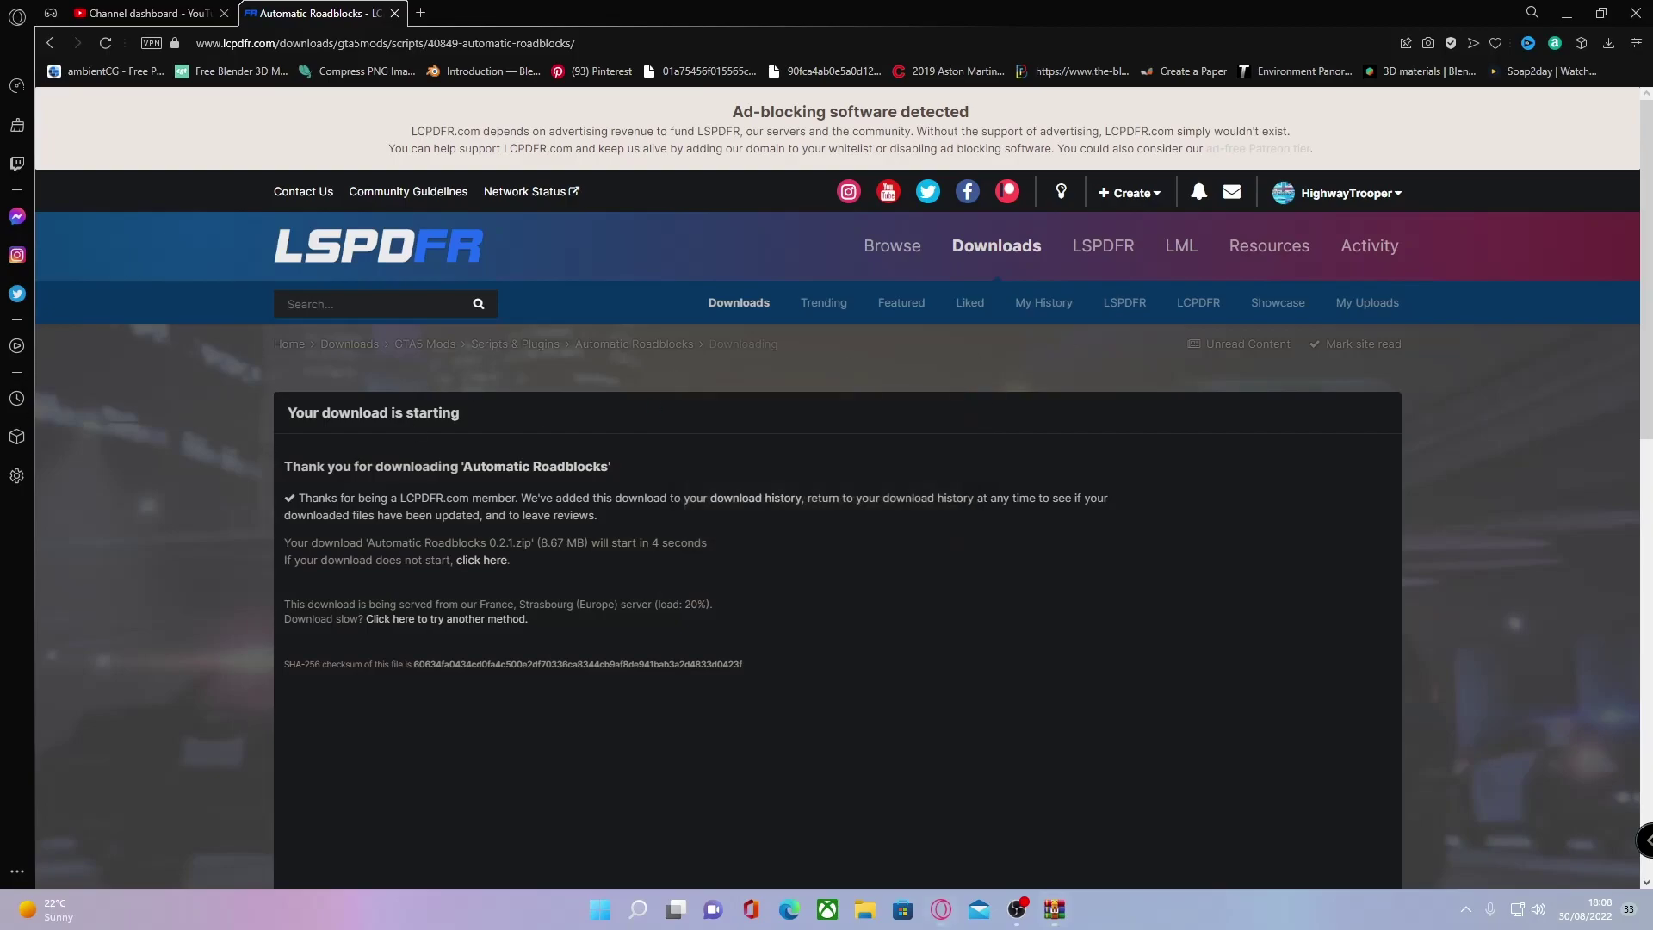
pyautogui.moveTo(657, 352); pyautogui.dragTo(961, 256)
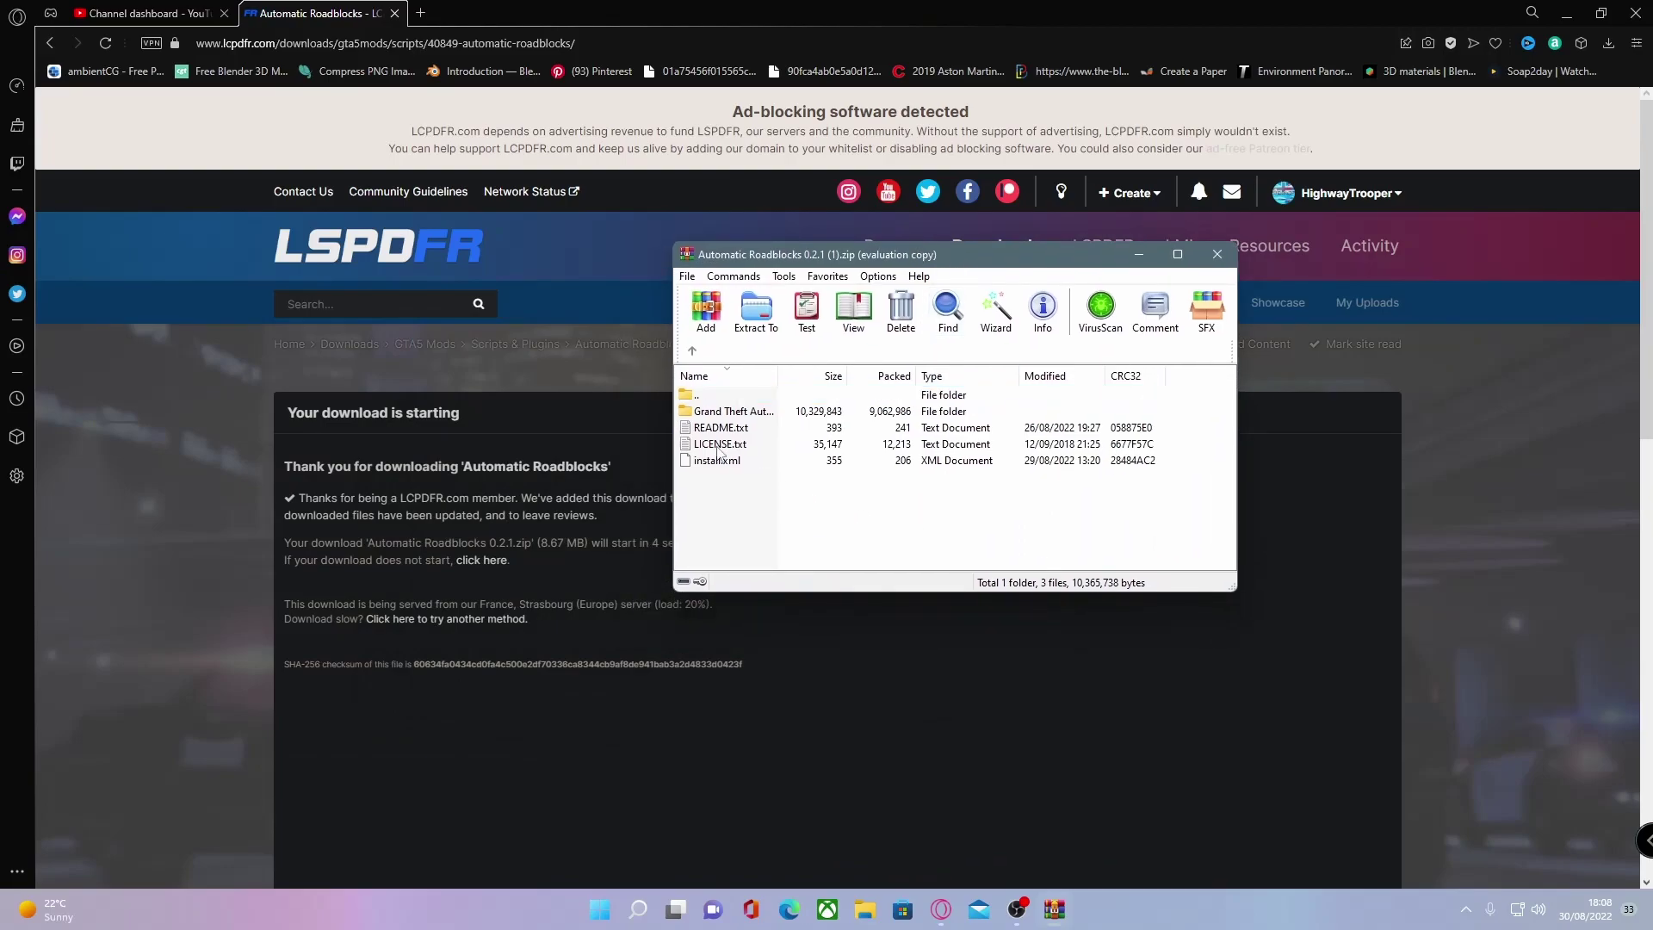
pyautogui.doubleClick(728, 411)
pyautogui.click(728, 413)
# Minimize the browser, move the WinRAR window to the upper centre, and launch File Explorer
pyautogui.moveTo(868, 520); pyautogui.dragTo(708, 422)
pyautogui.click(818, 521)
pyautogui.moveTo(763, 252); pyautogui.dragTo(1008, 346)
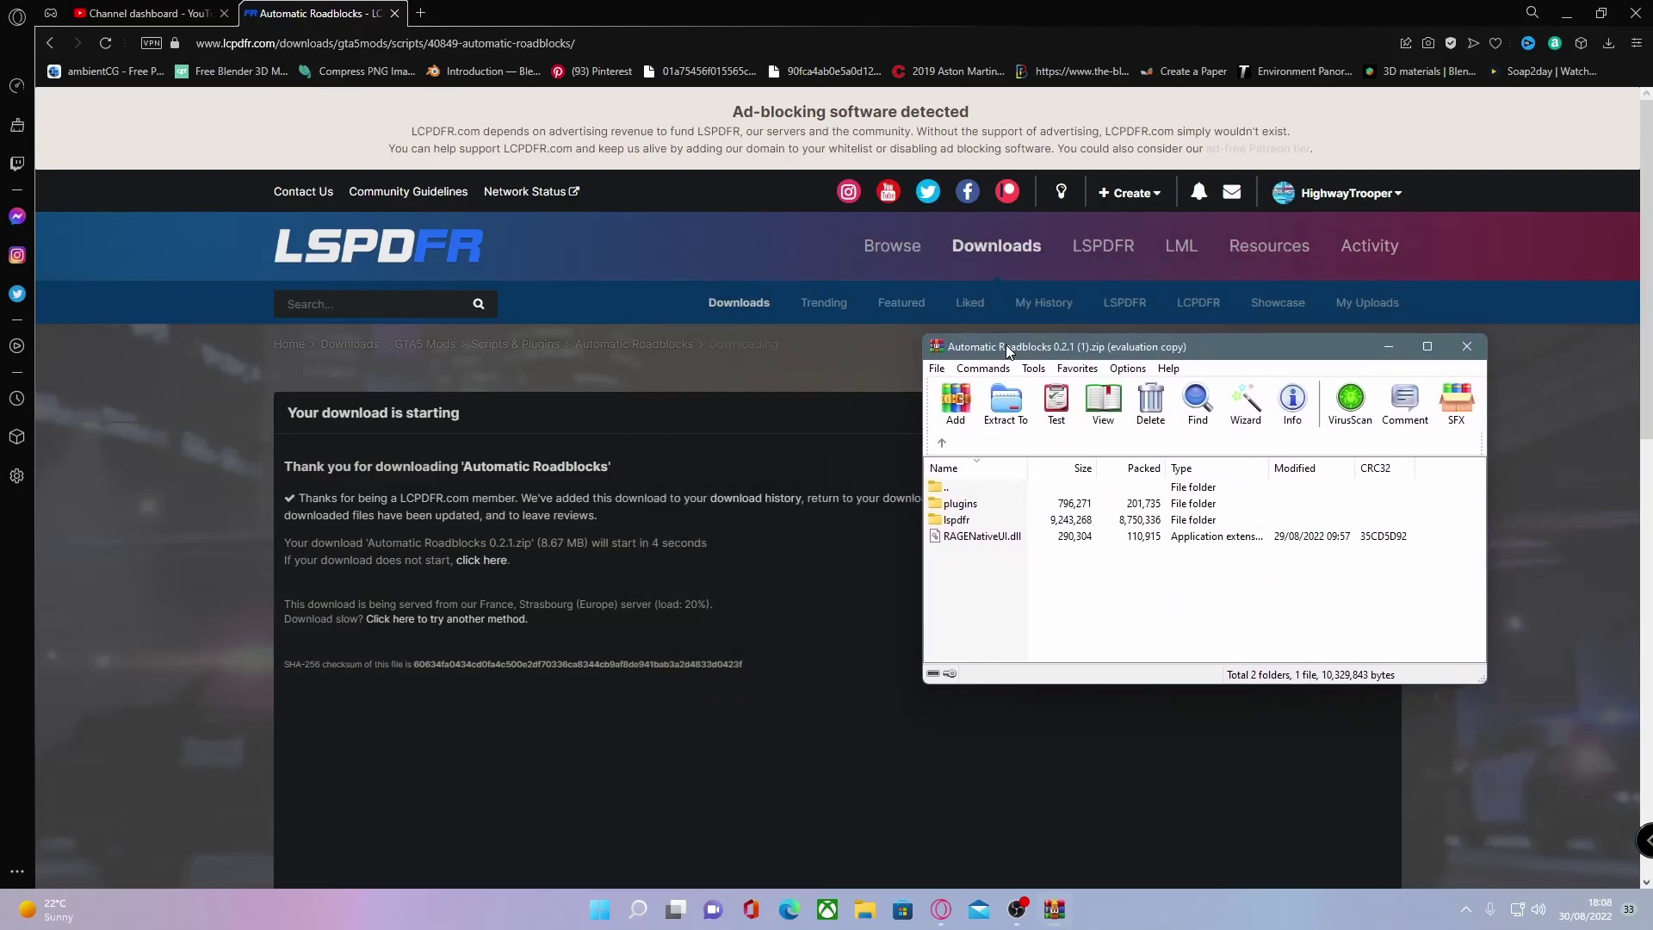
pyautogui.click(1565, 14)
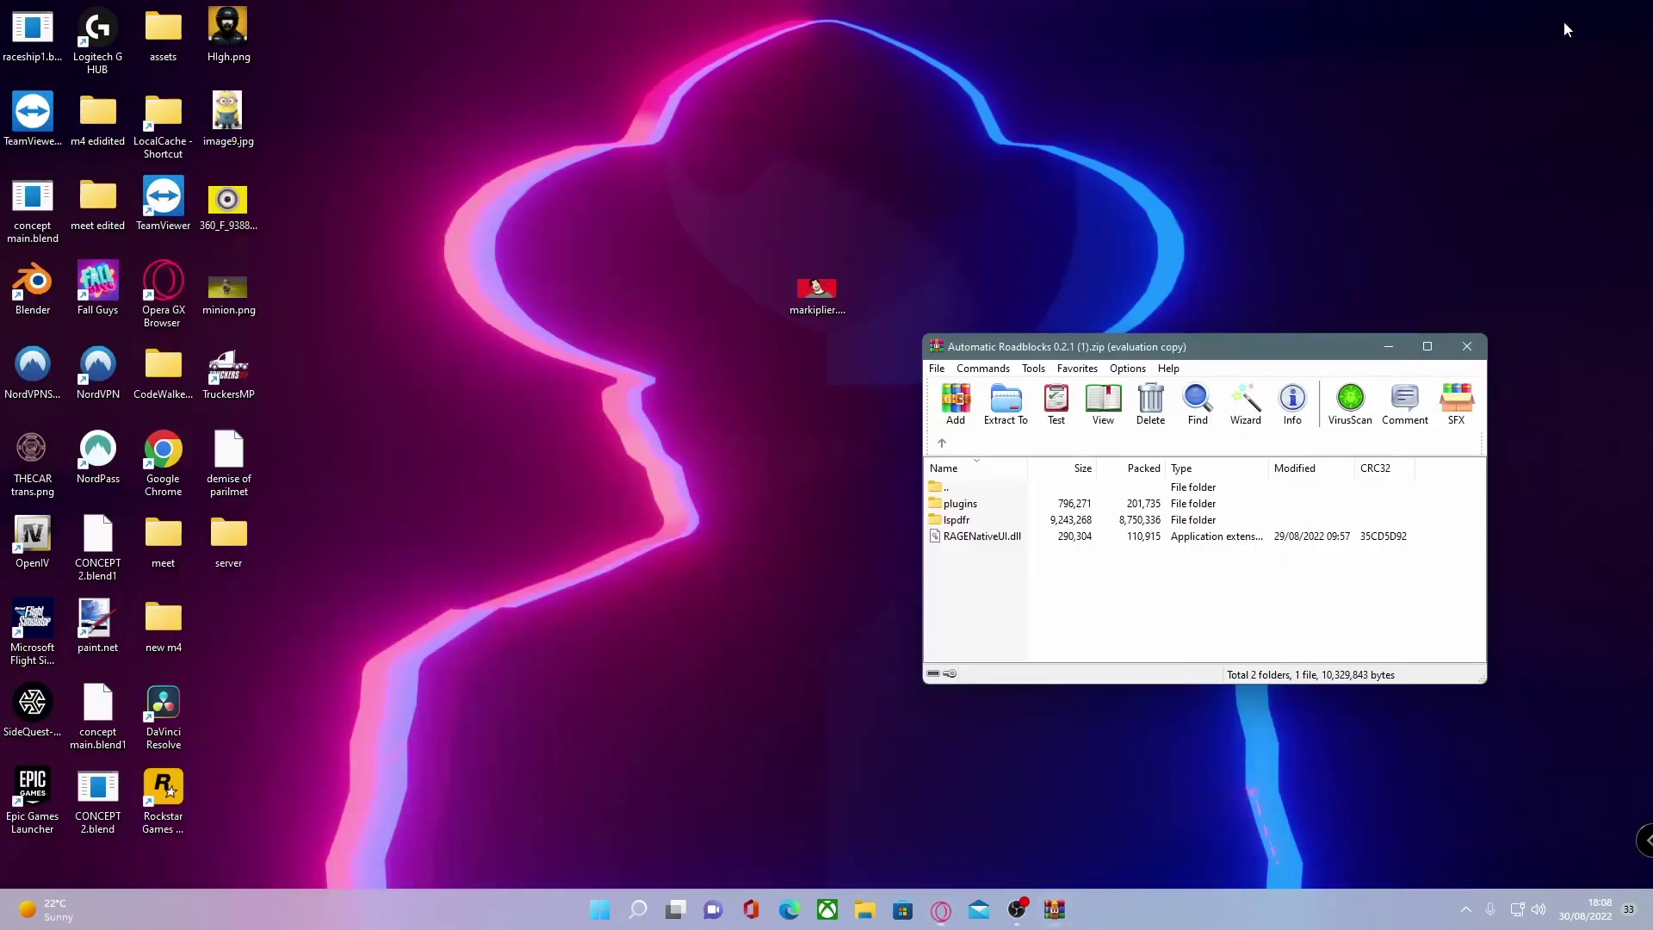
pyautogui.moveTo(1086, 353); pyautogui.dragTo(824, 178)
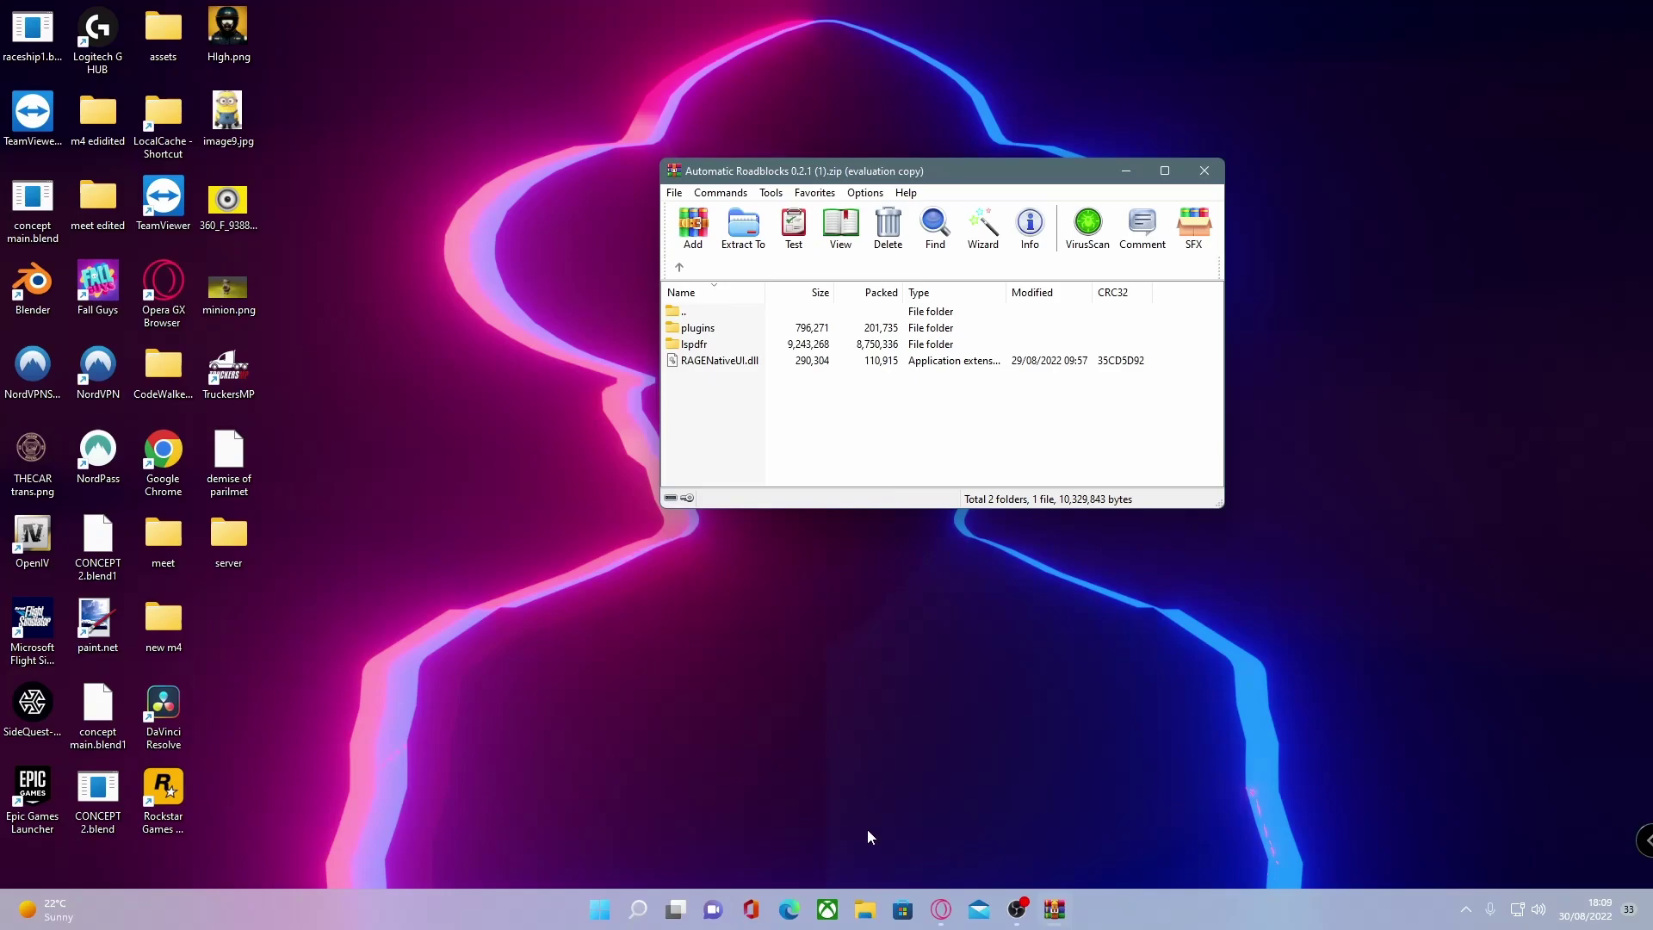
pyautogui.click(865, 909)
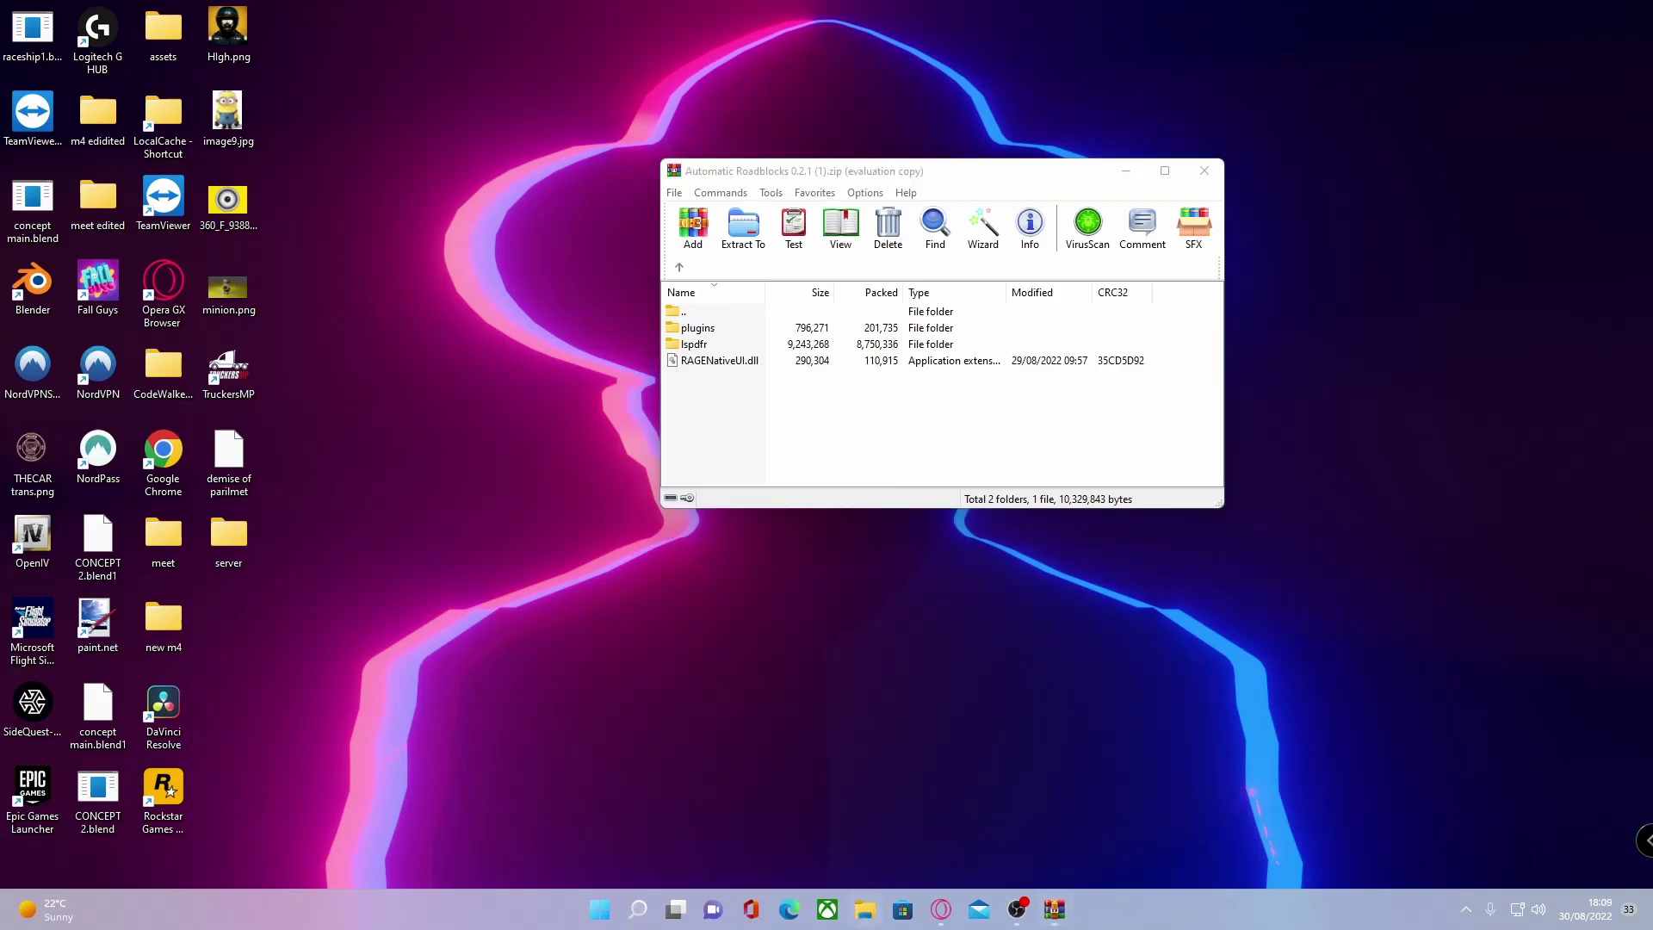
# Browse C:\Program Files (x86)\Steam\steamapps\common looking for the game folder
pyautogui.scroll(-2, 488, 489)
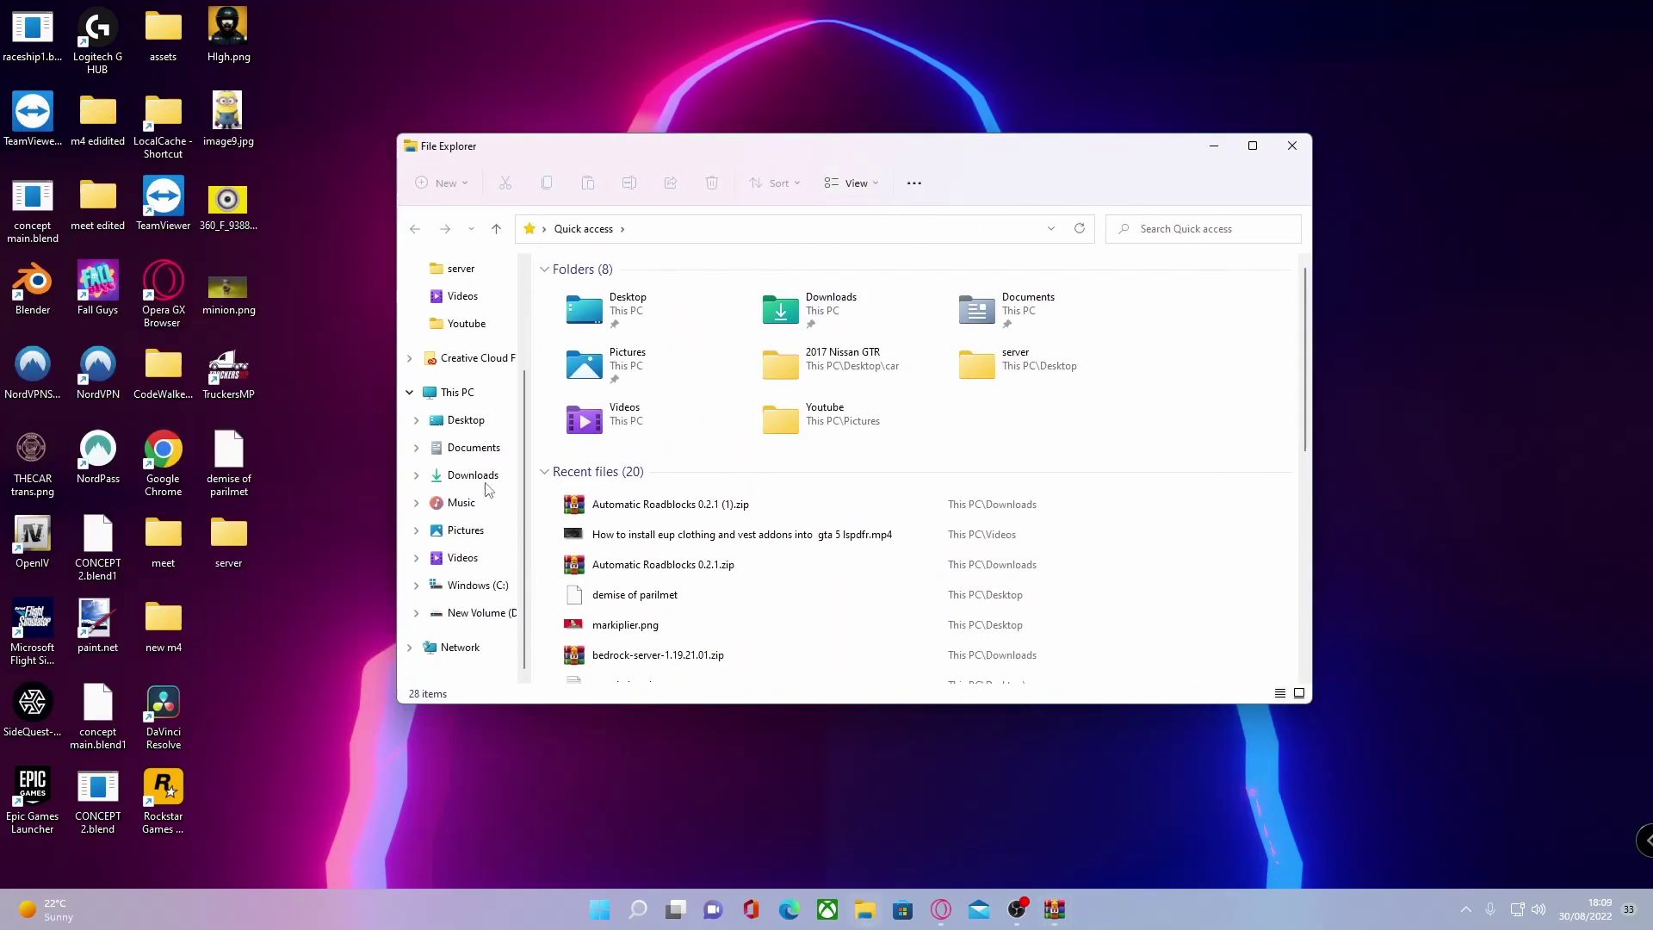
pyautogui.click(476, 584)
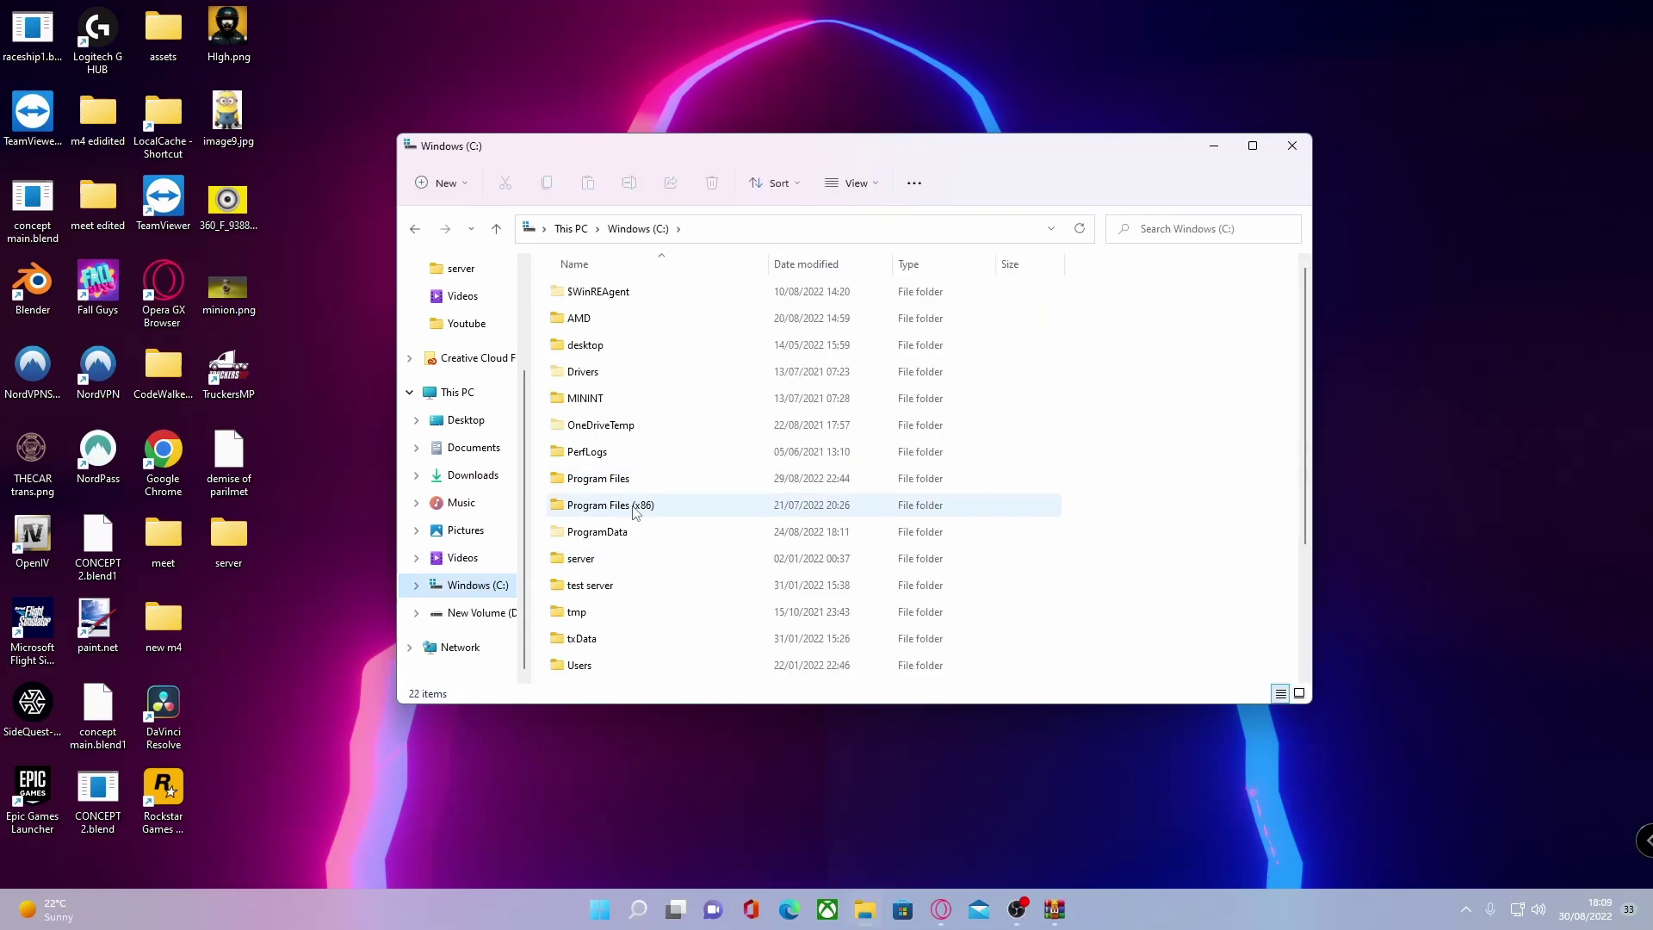
pyautogui.click(635, 508)
pyautogui.doubleClick(726, 505)
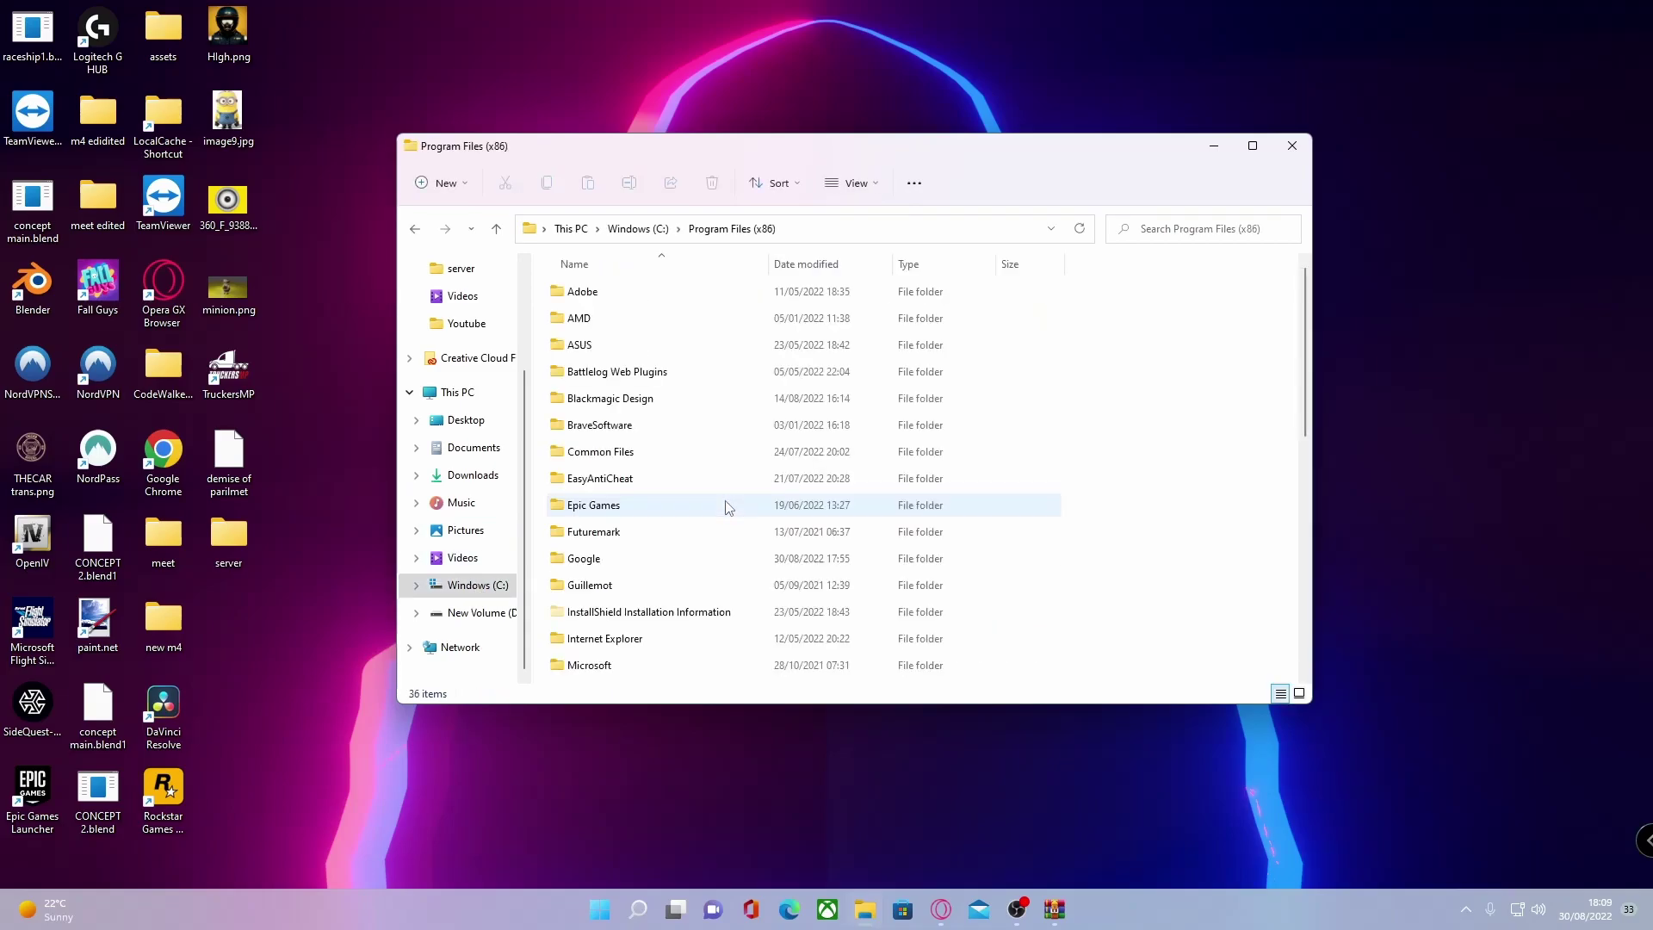
pyautogui.scroll(-7, 725, 507)
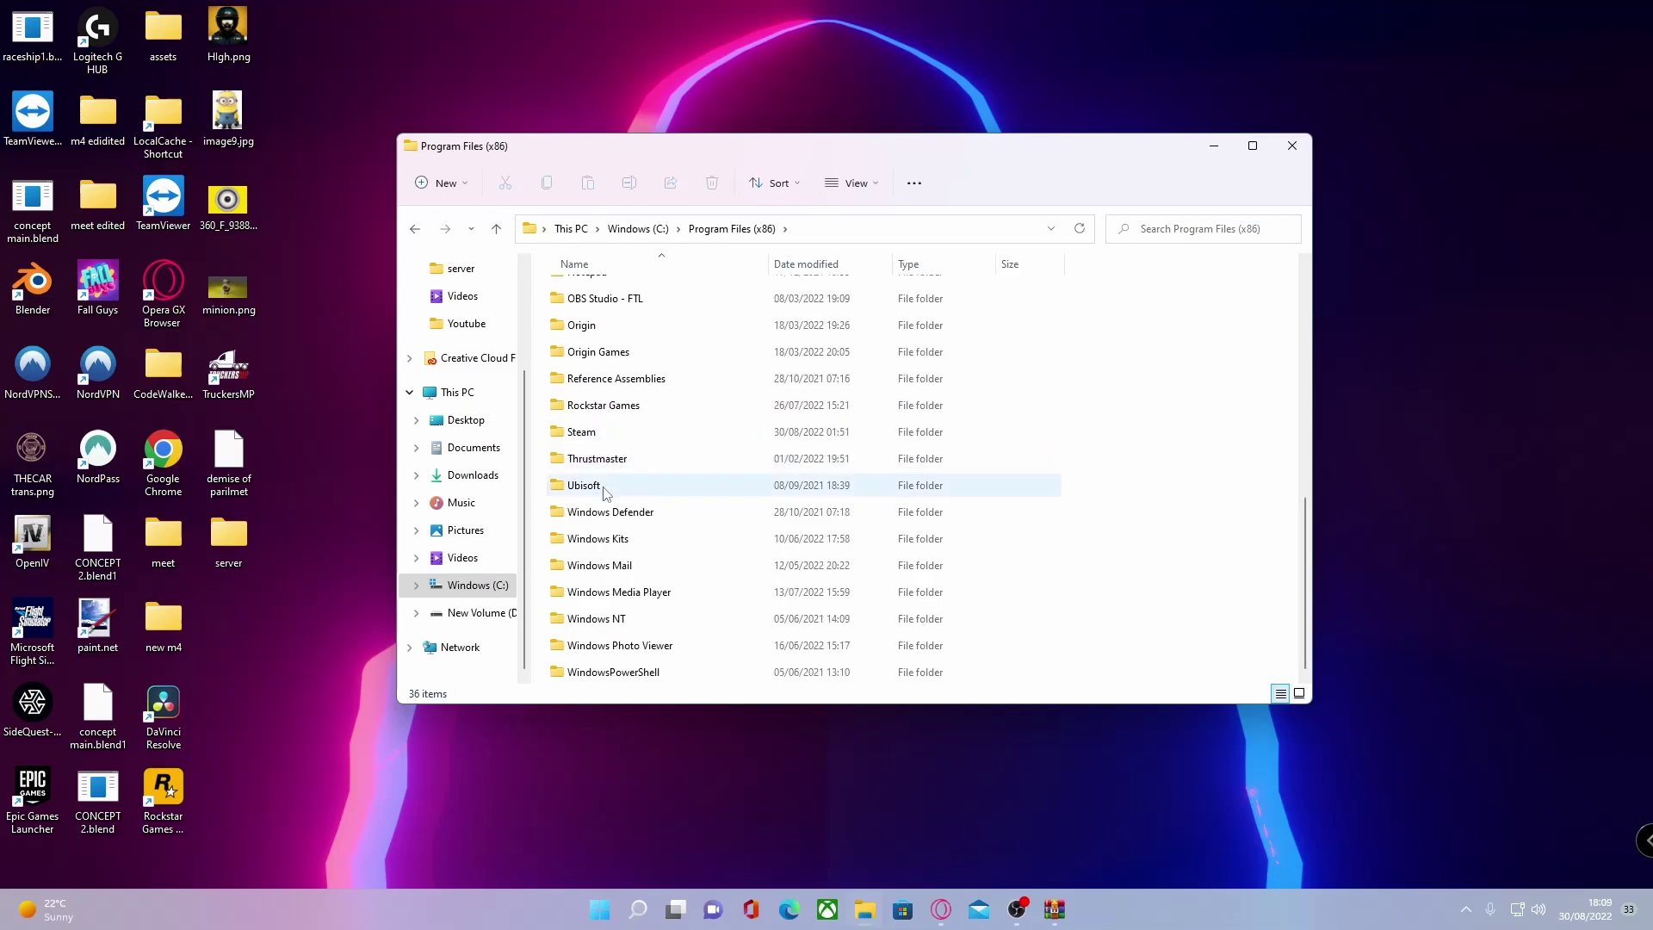
pyautogui.doubleClick(591, 434)
pyautogui.scroll(-3, 639, 489)
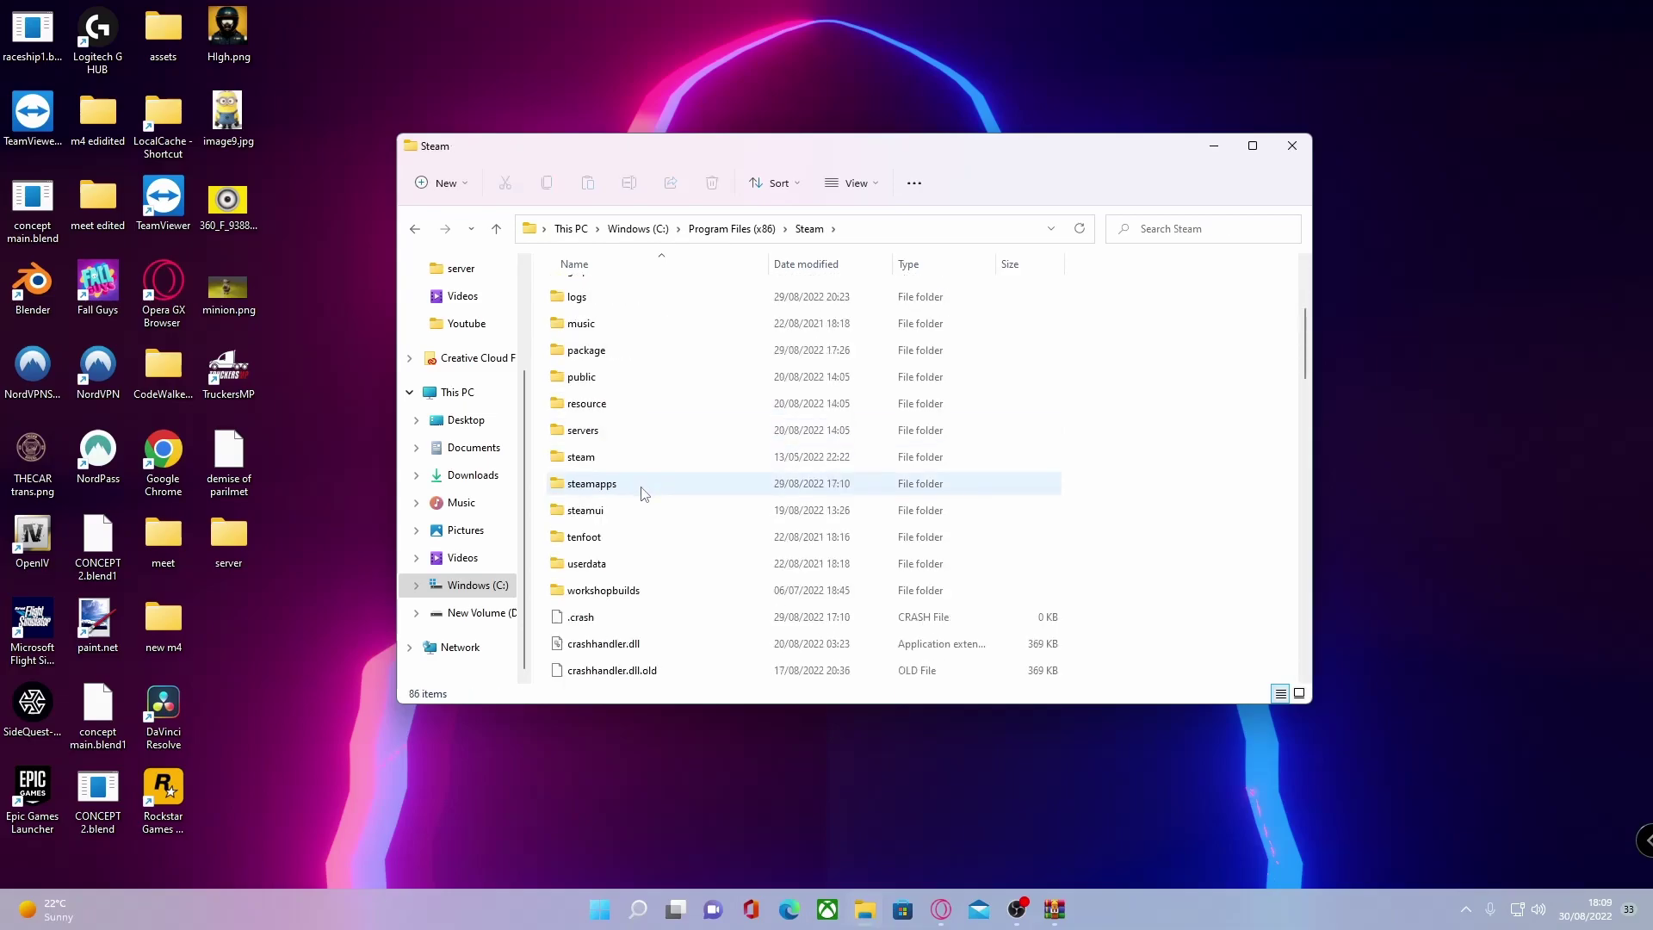
pyautogui.doubleClick(592, 484)
pyautogui.scroll(-6, 615, 465)
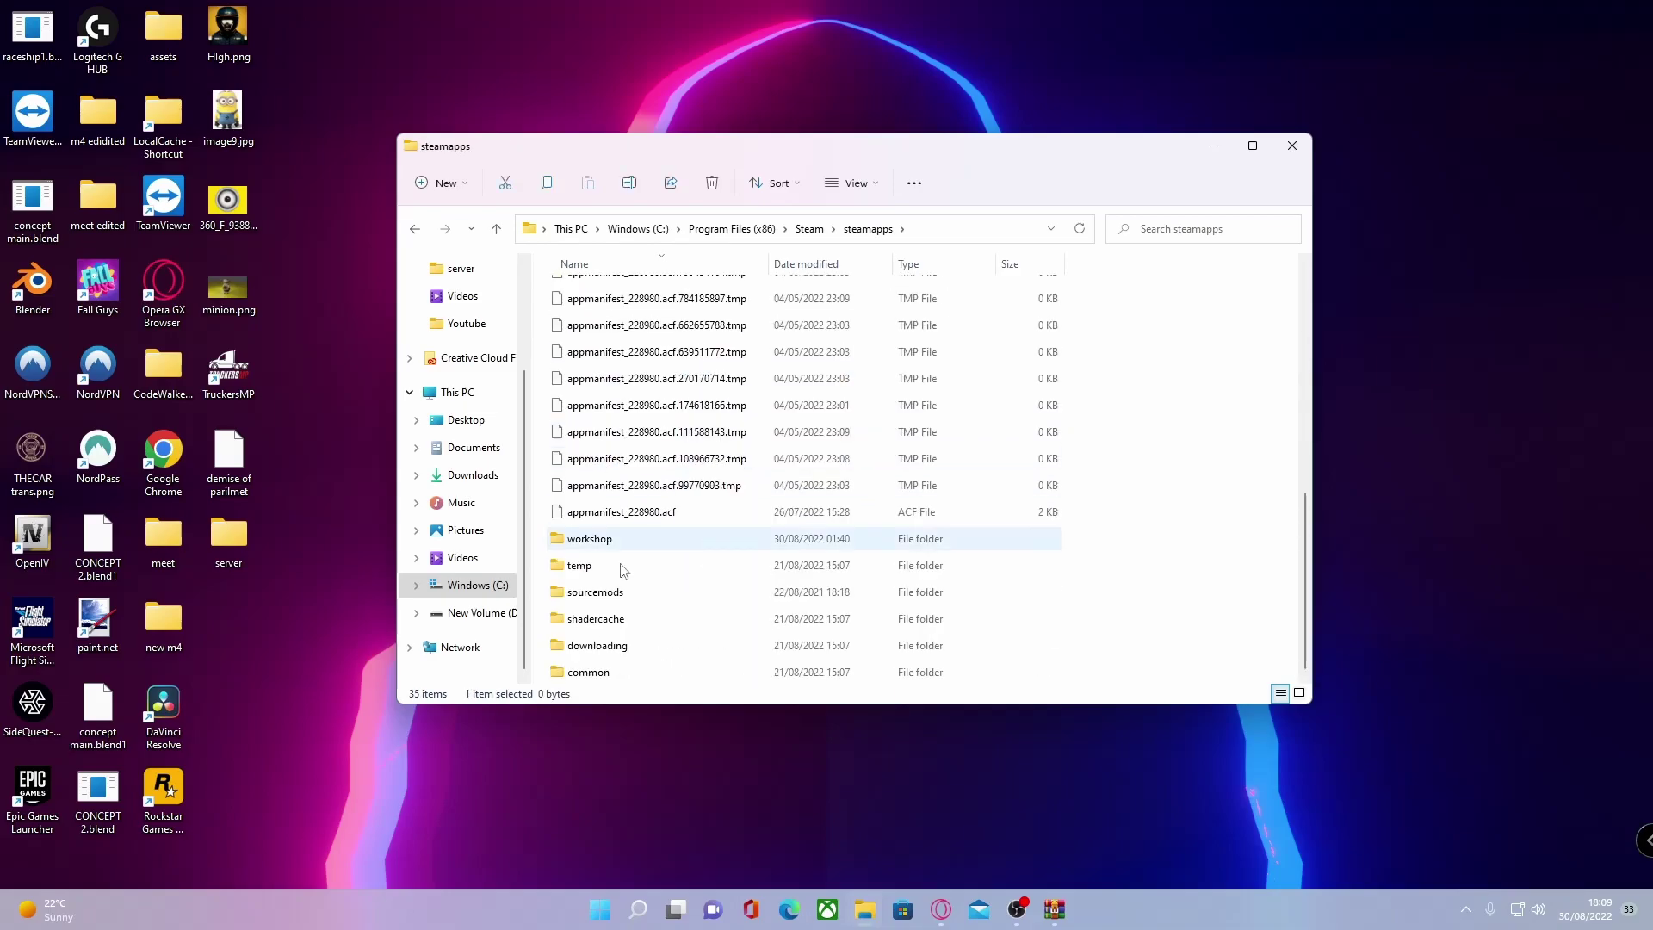
pyautogui.doubleClick(591, 671)
pyautogui.moveTo(812, 545); pyautogui.dragTo(611, 306)
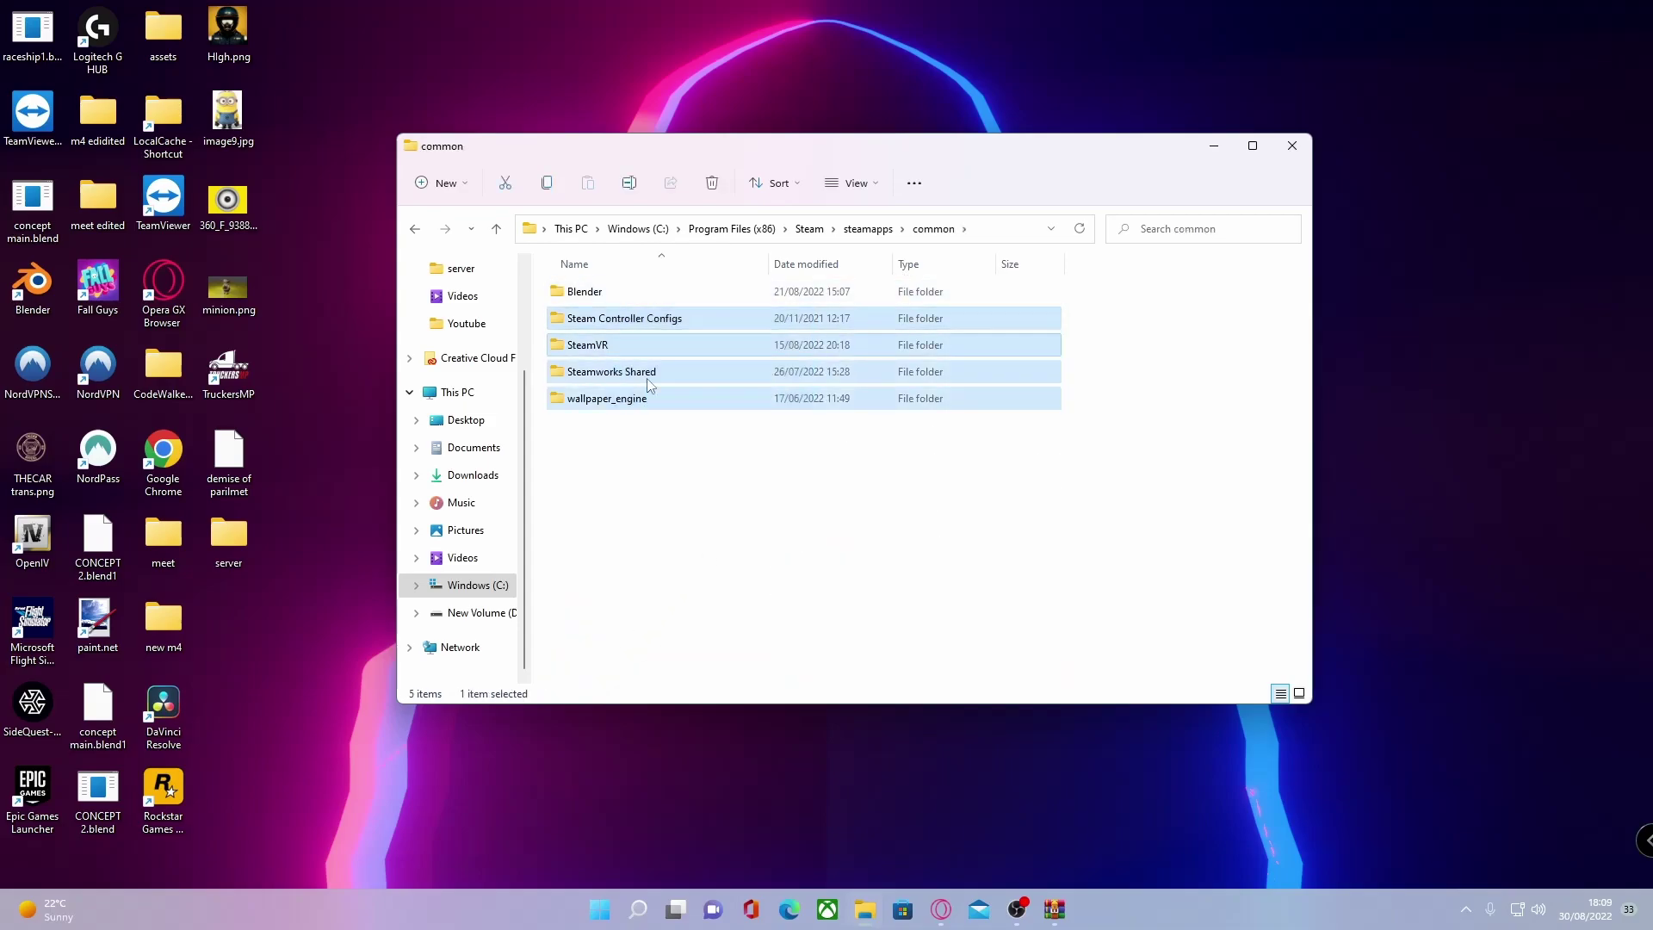
pyautogui.moveTo(647, 379); pyautogui.dragTo(756, 554)
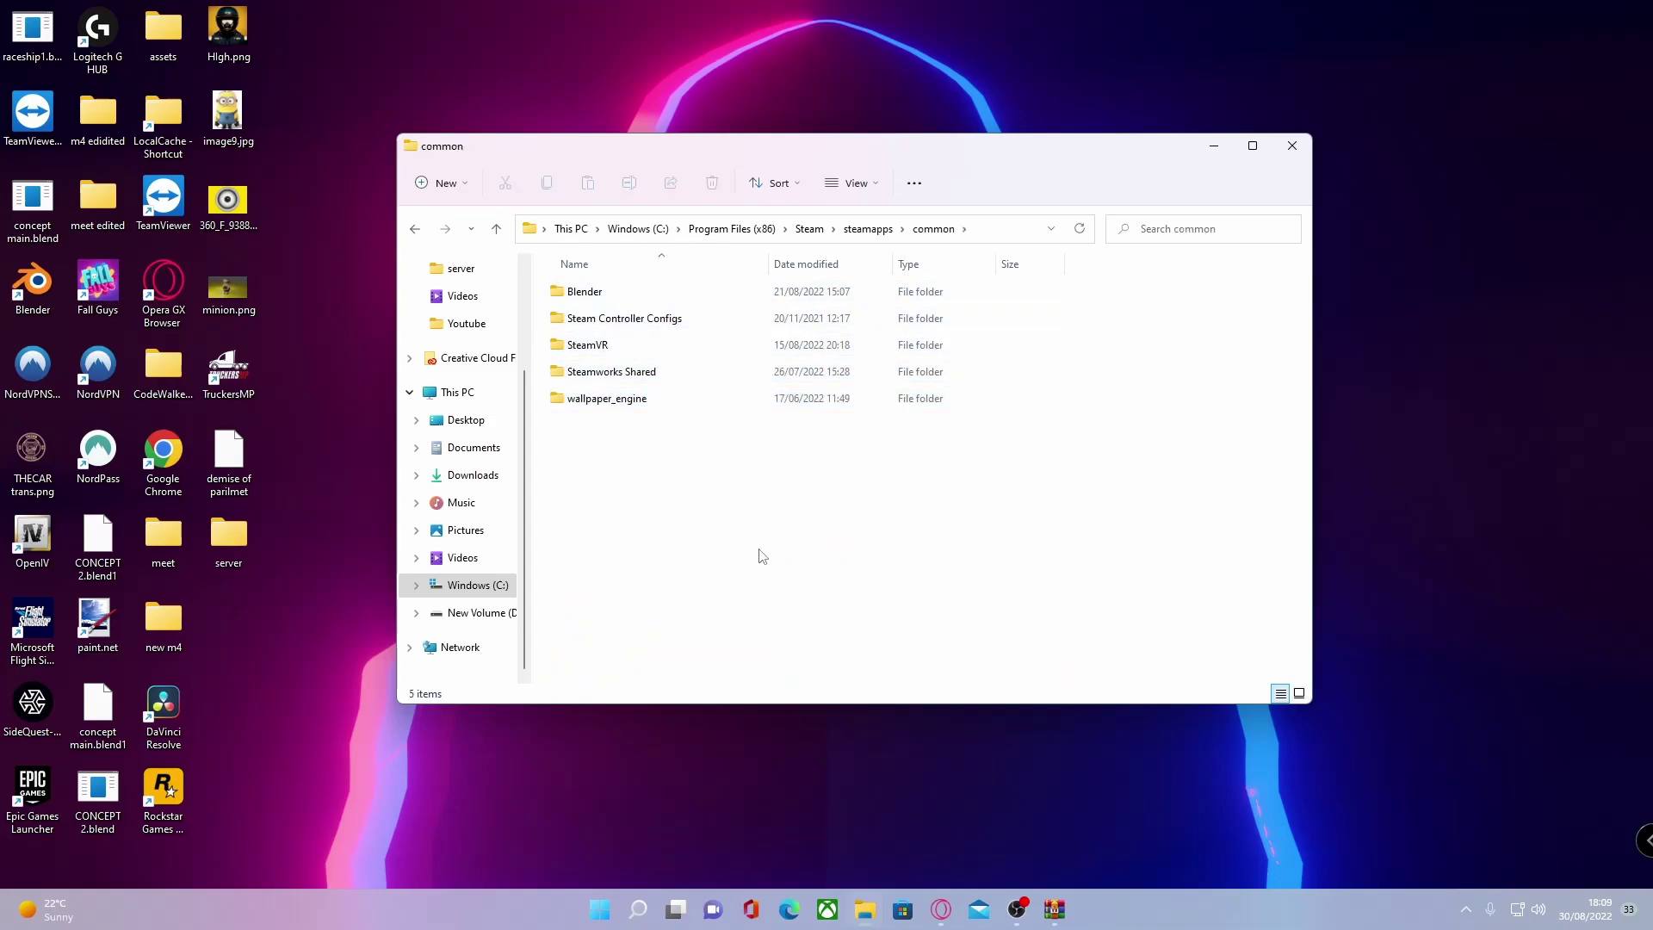
# Open D:\SteamLibrary\steamapps\common\Grand Theft Auto V and move the Explorer window left
pyautogui.click(500, 612)
pyautogui.doubleClick(610, 508)
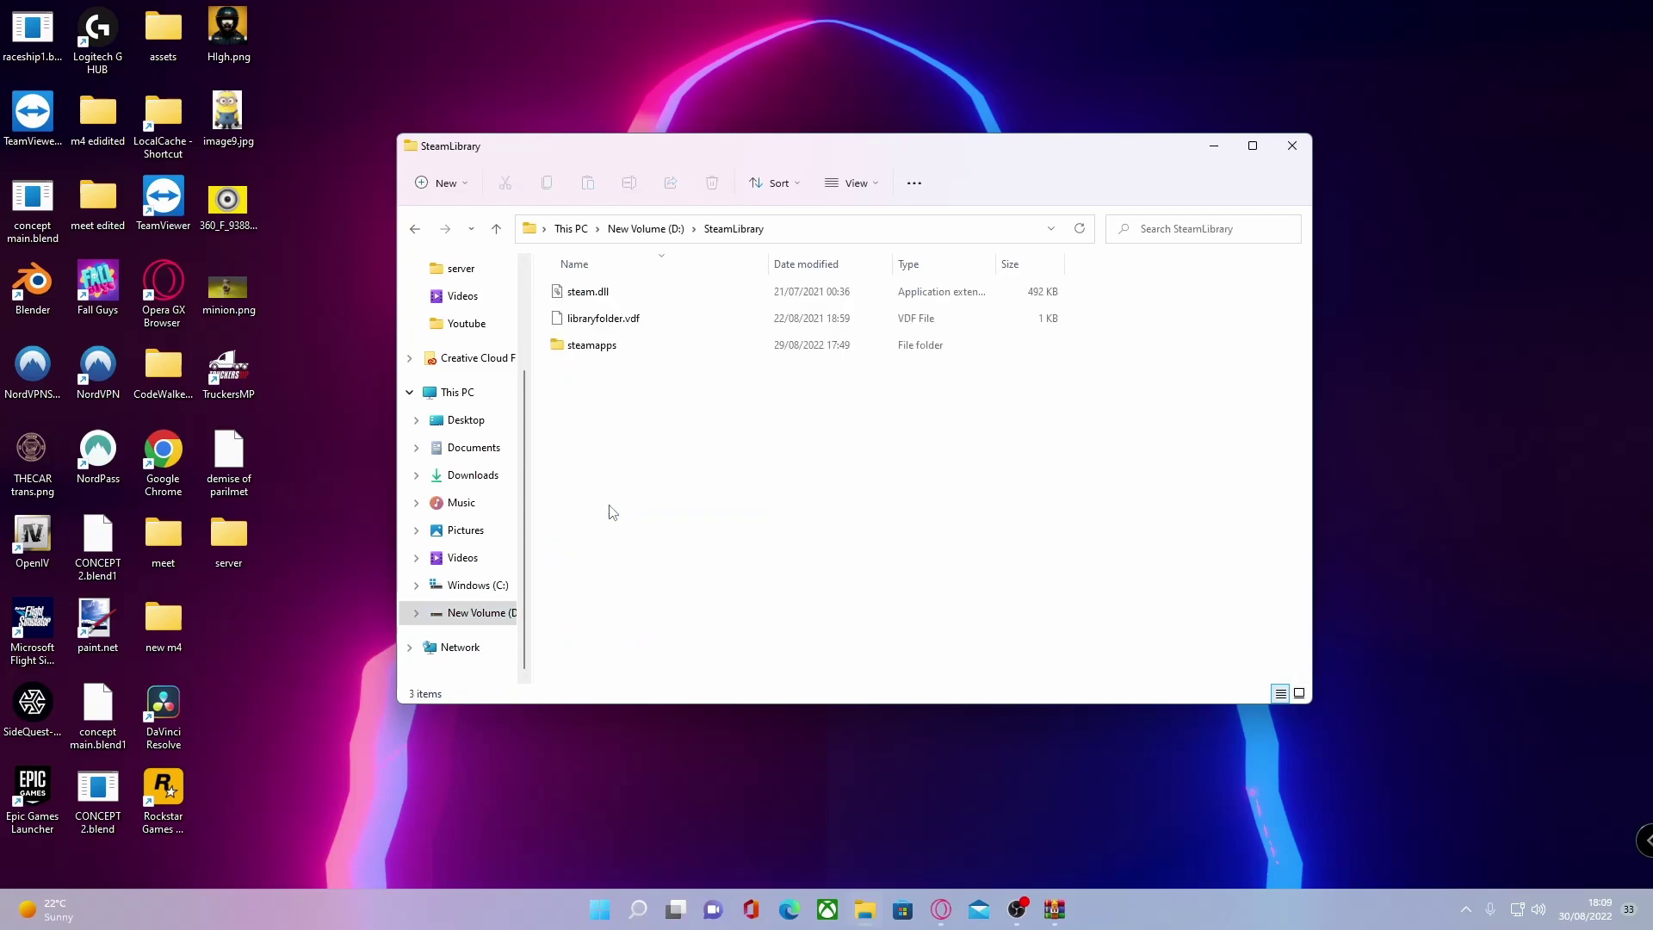
pyautogui.doubleClick(590, 347)
pyautogui.doubleClick(604, 588)
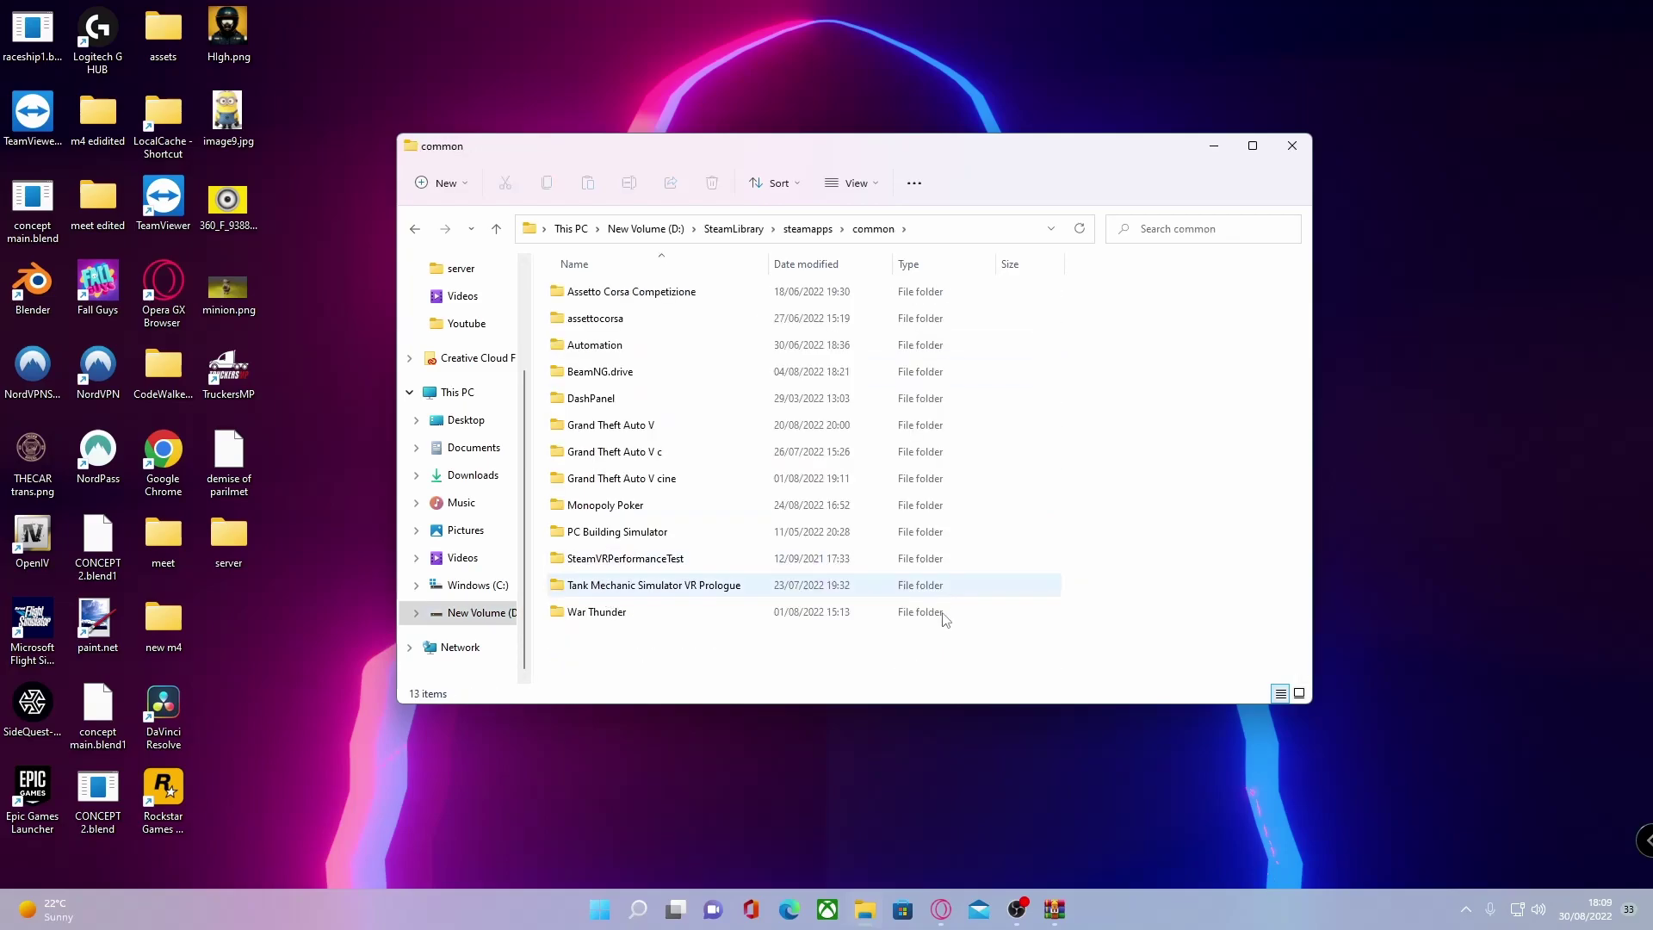
pyautogui.doubleClick(648, 430)
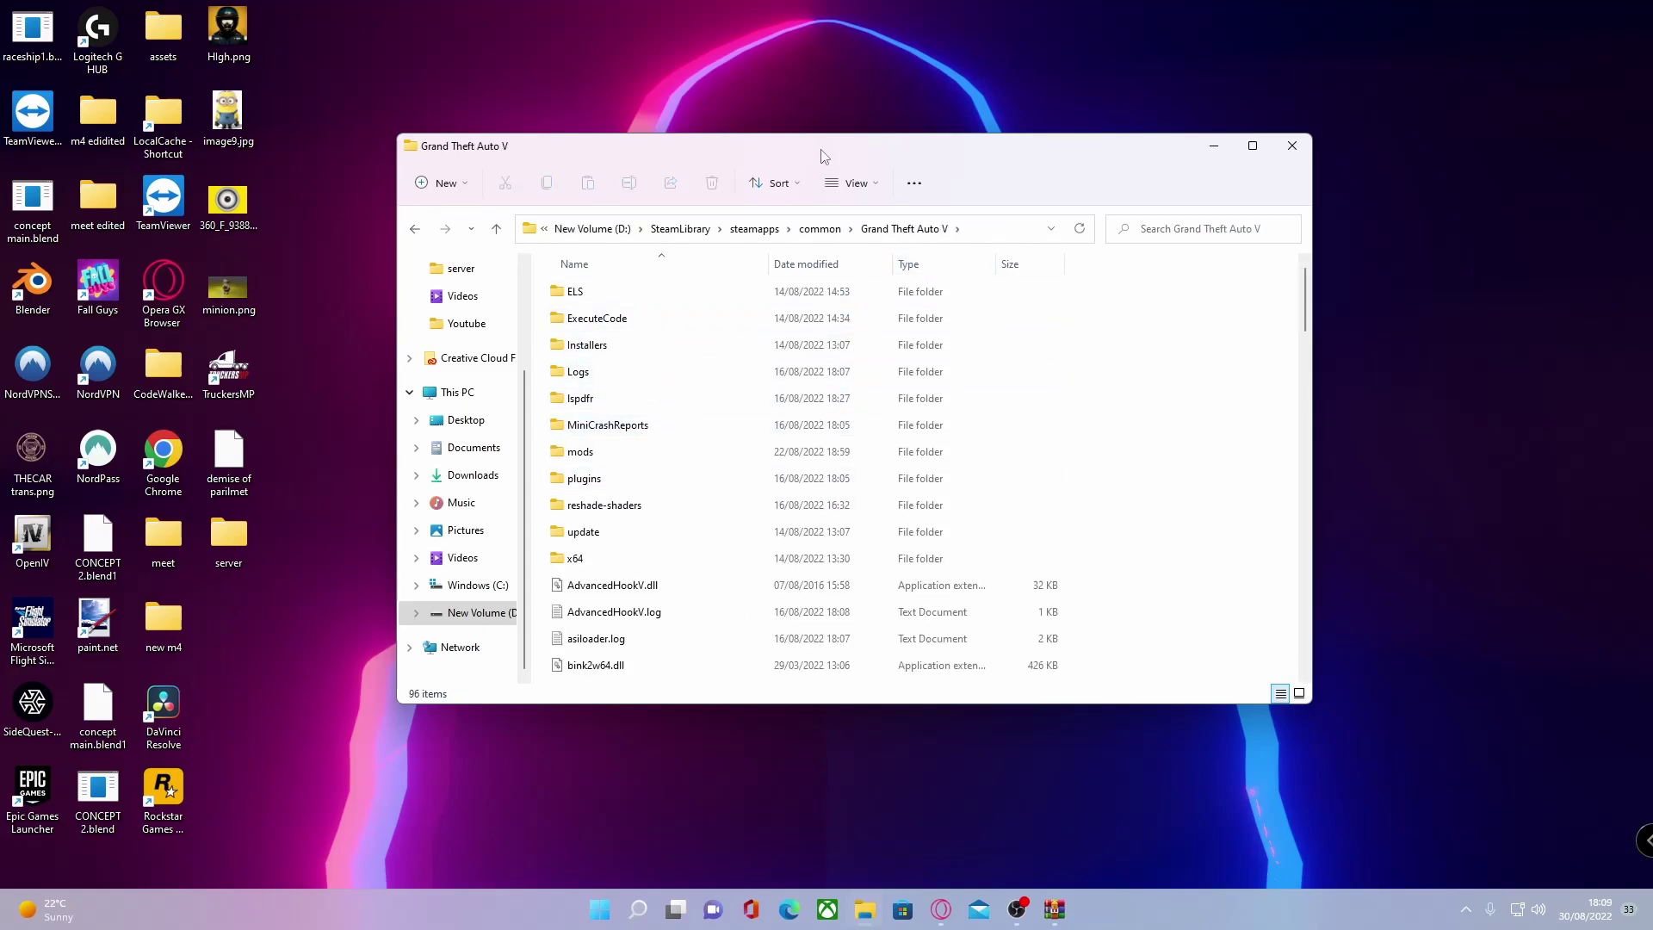
pyautogui.moveTo(823, 152); pyautogui.dragTo(625, 140)
# Bring the Automatic Roadblocks archive forward and place it right of the Grand Theft Auto V folder
pyautogui.click(1180, 199)
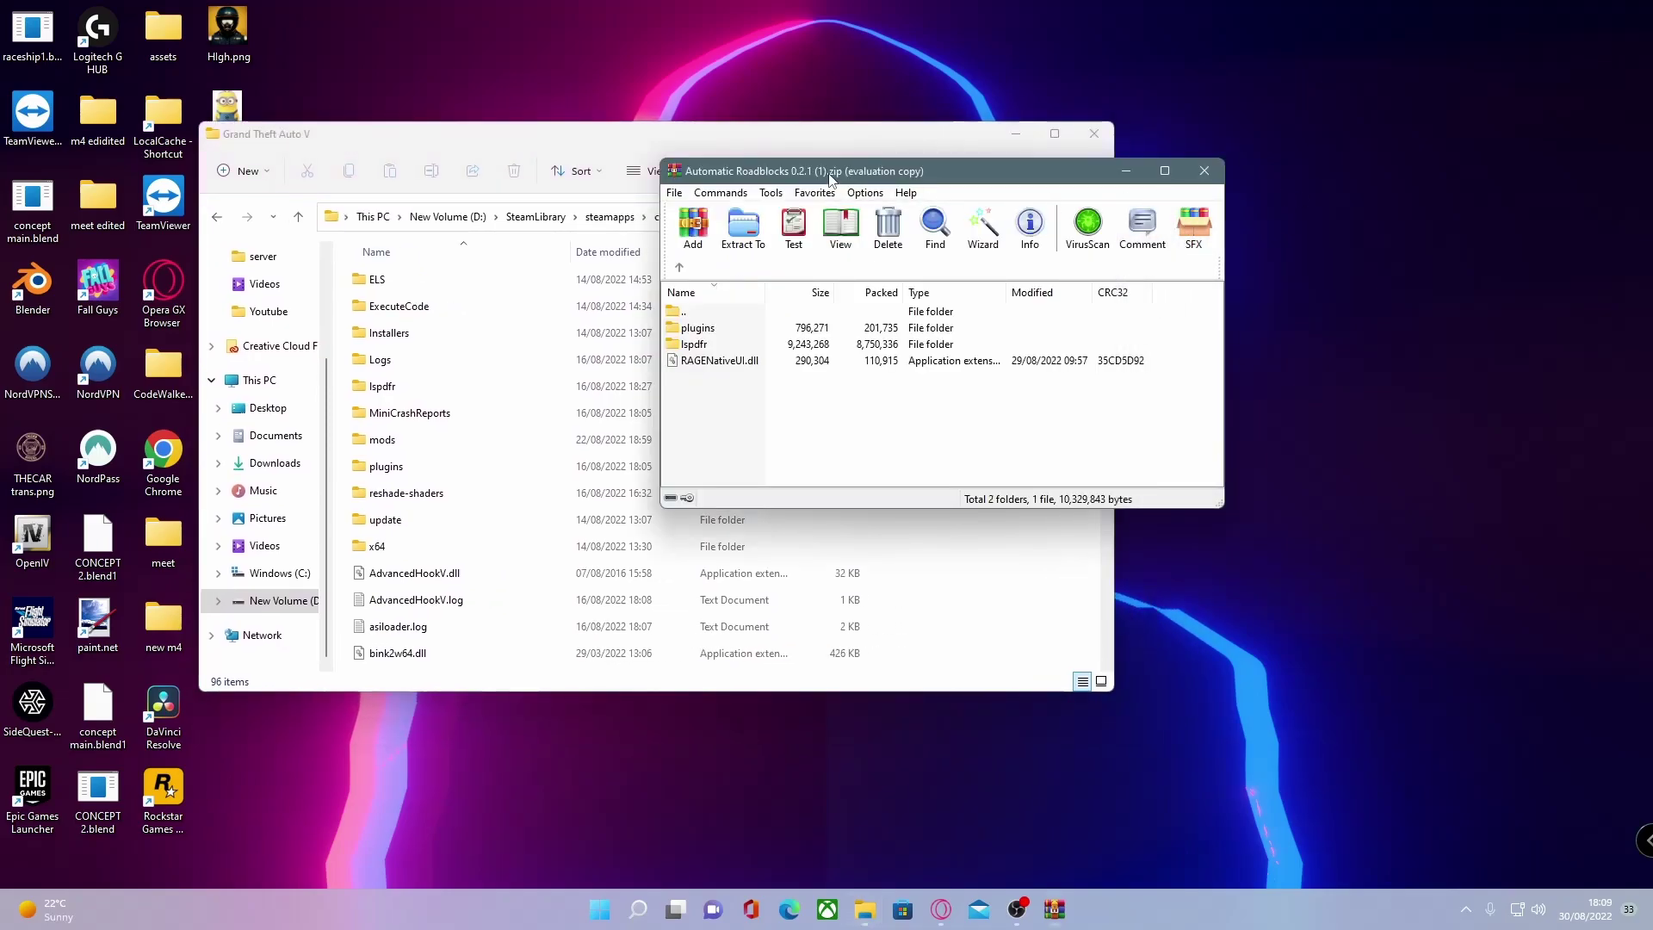
pyautogui.moveTo(831, 176); pyautogui.dragTo(1282, 220)
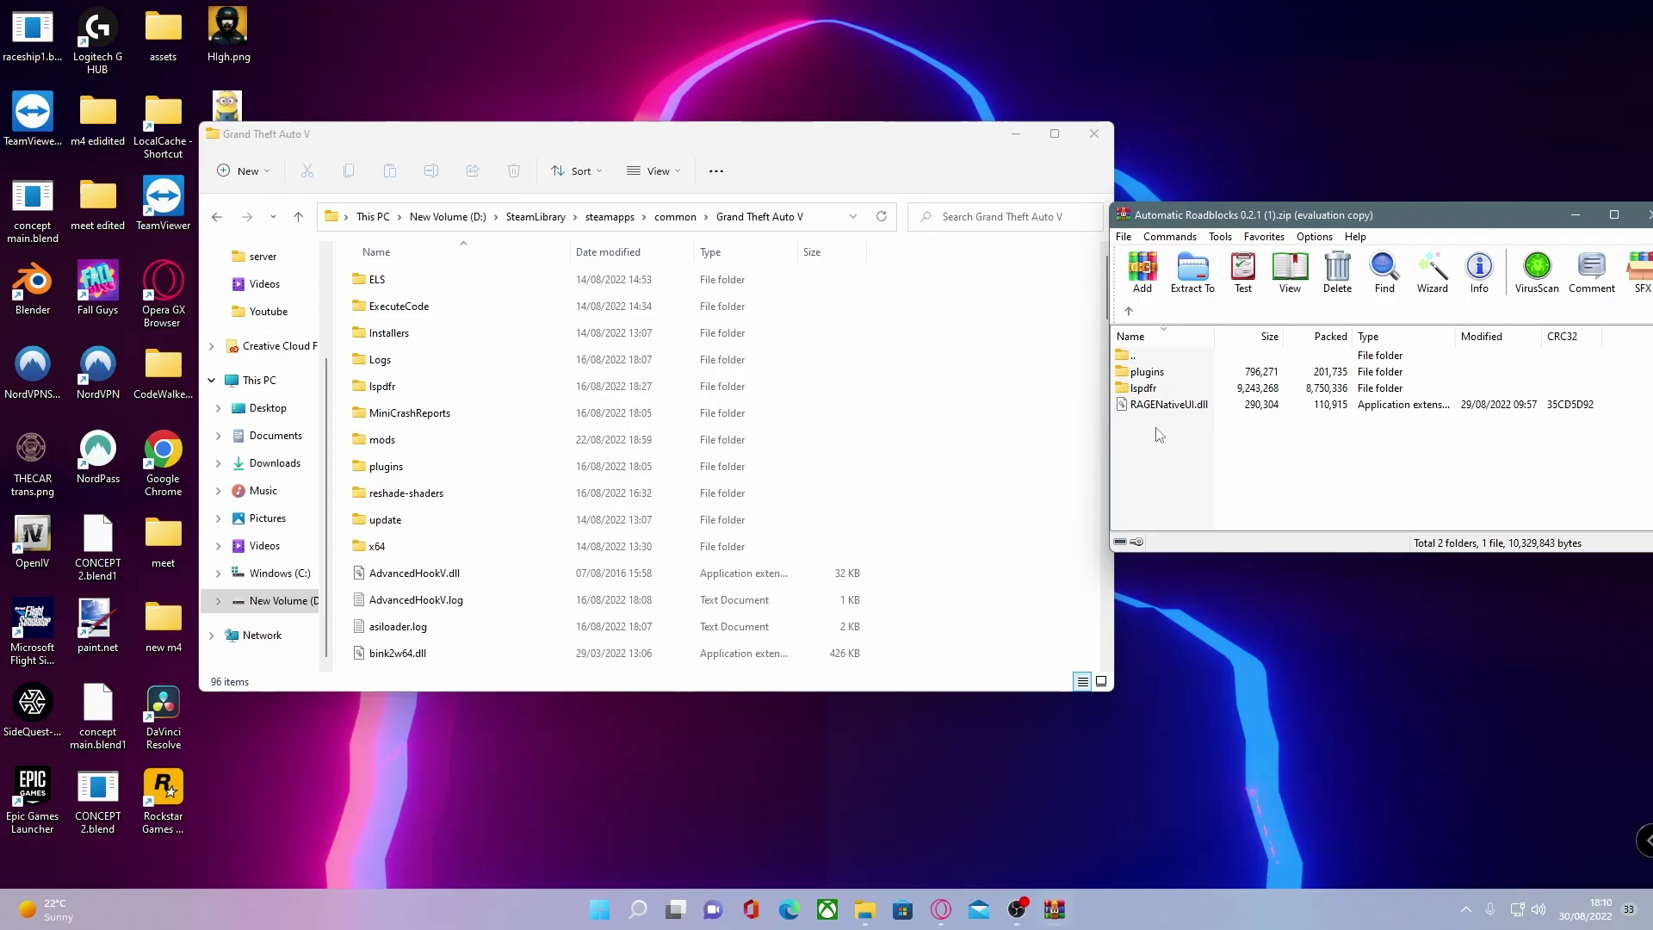
# Drag the archive's plugins and lspdfr folders into Grand Theft Auto V, then open plugins\LSPDFR
pyautogui.click(1151, 389)
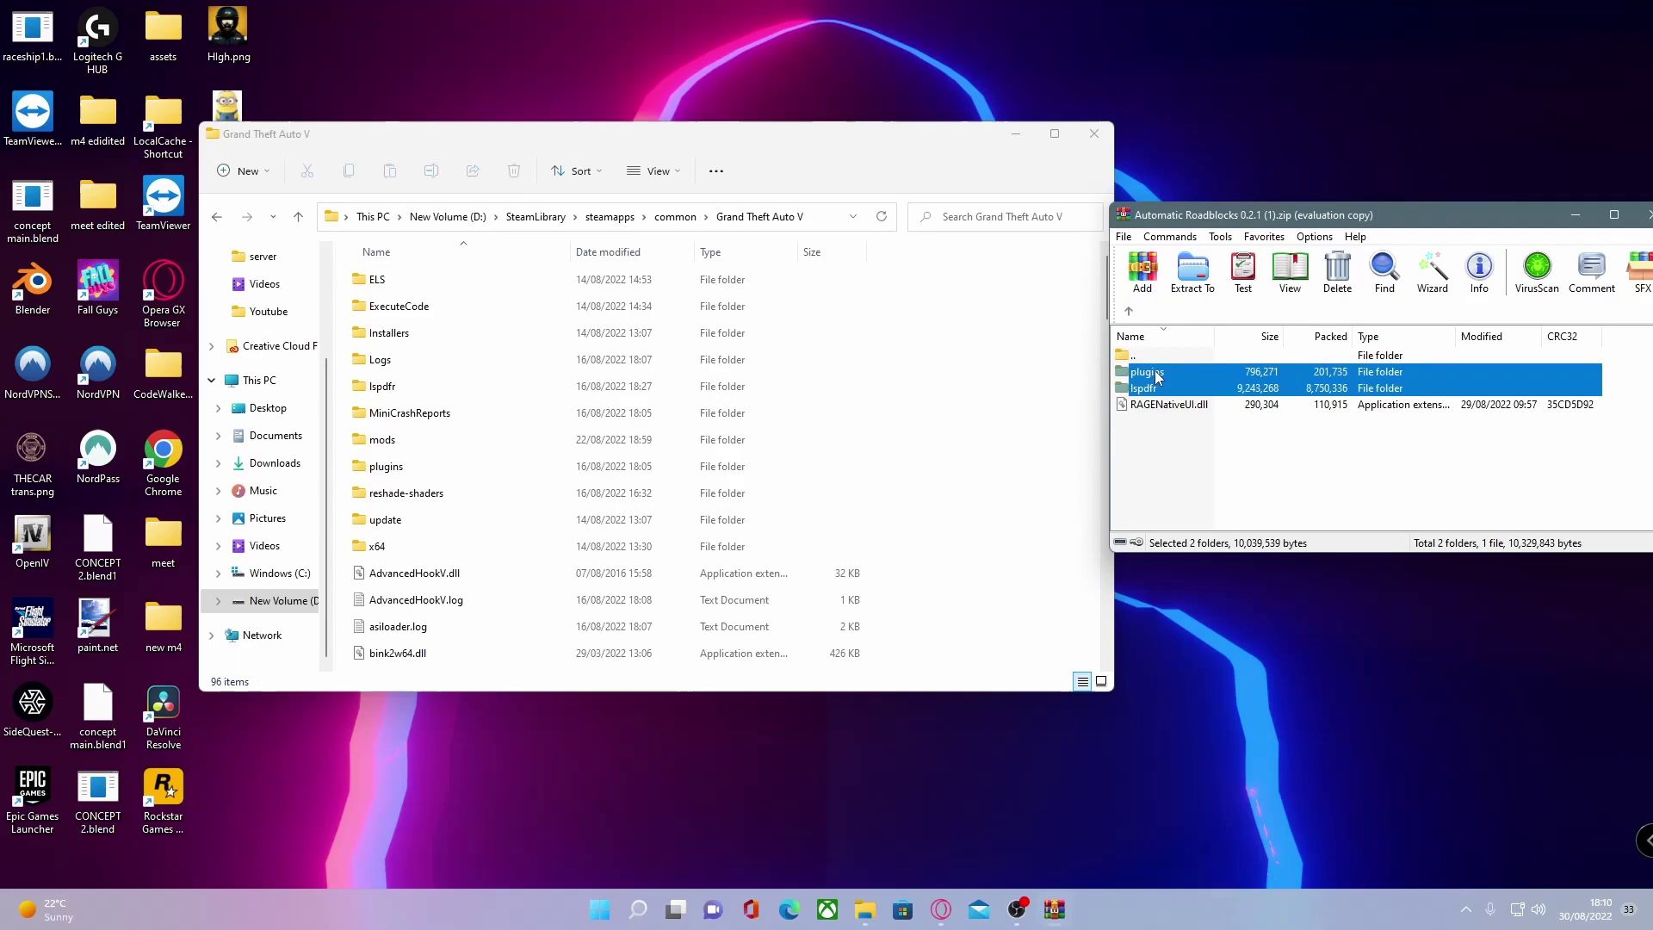
pyautogui.keyDown('shift'); pyautogui.click(1154, 375); pyautogui.keyUp('shift')
pyautogui.moveTo(1272, 382); pyautogui.dragTo(1039, 396)
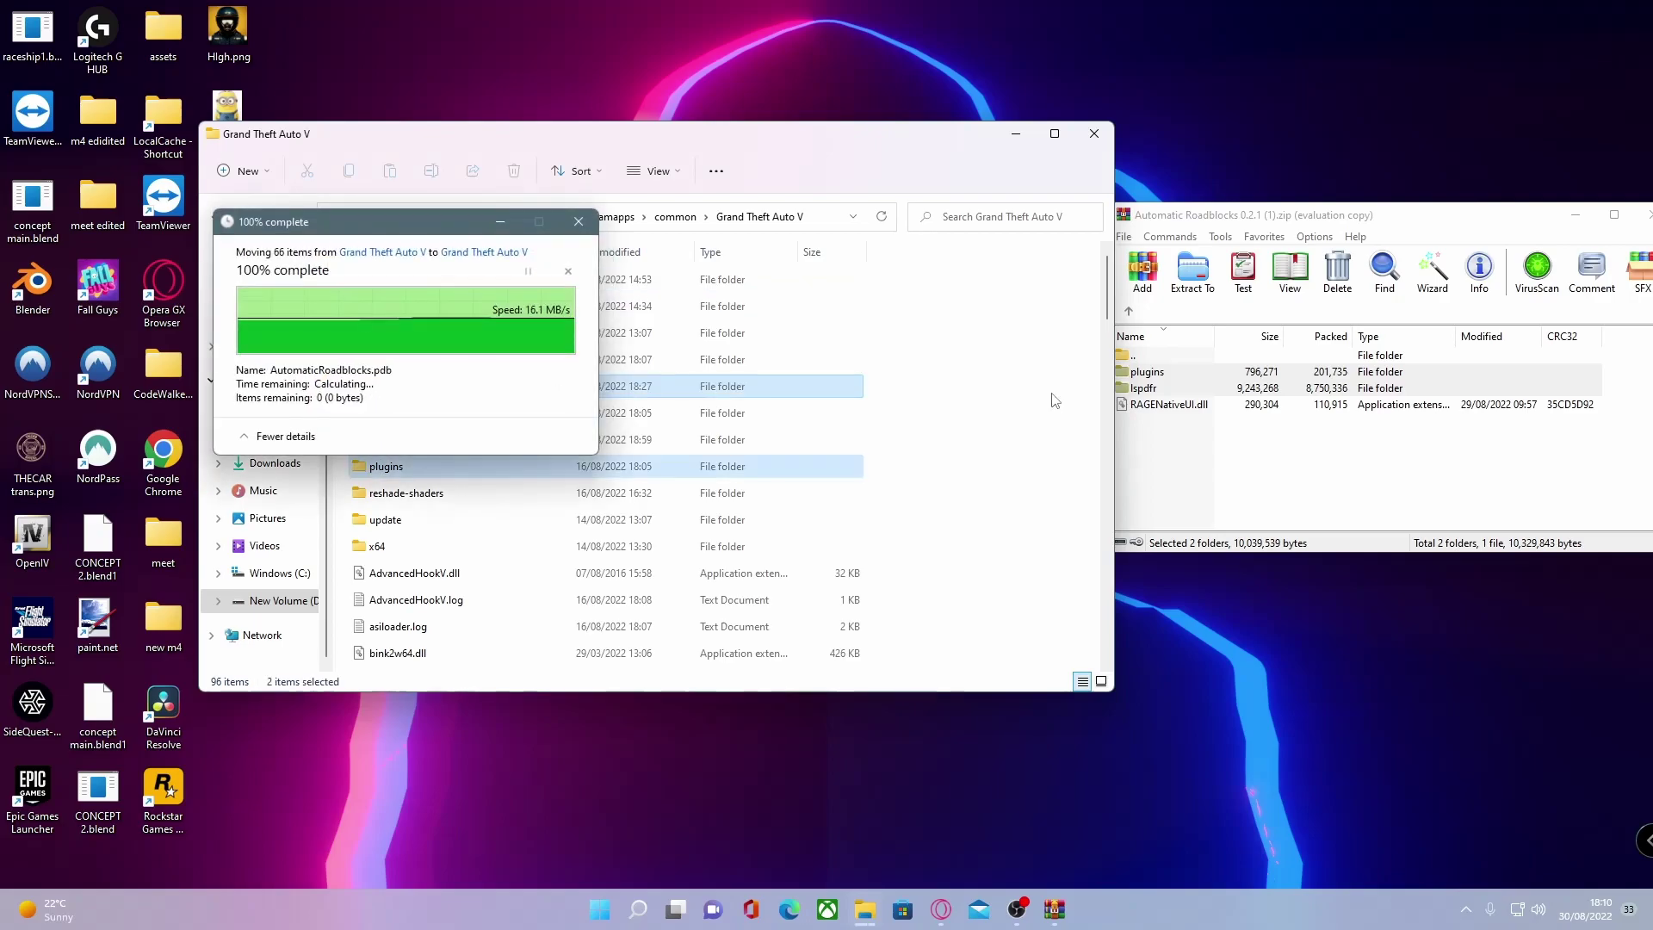
pyautogui.doubleClick(409, 466)
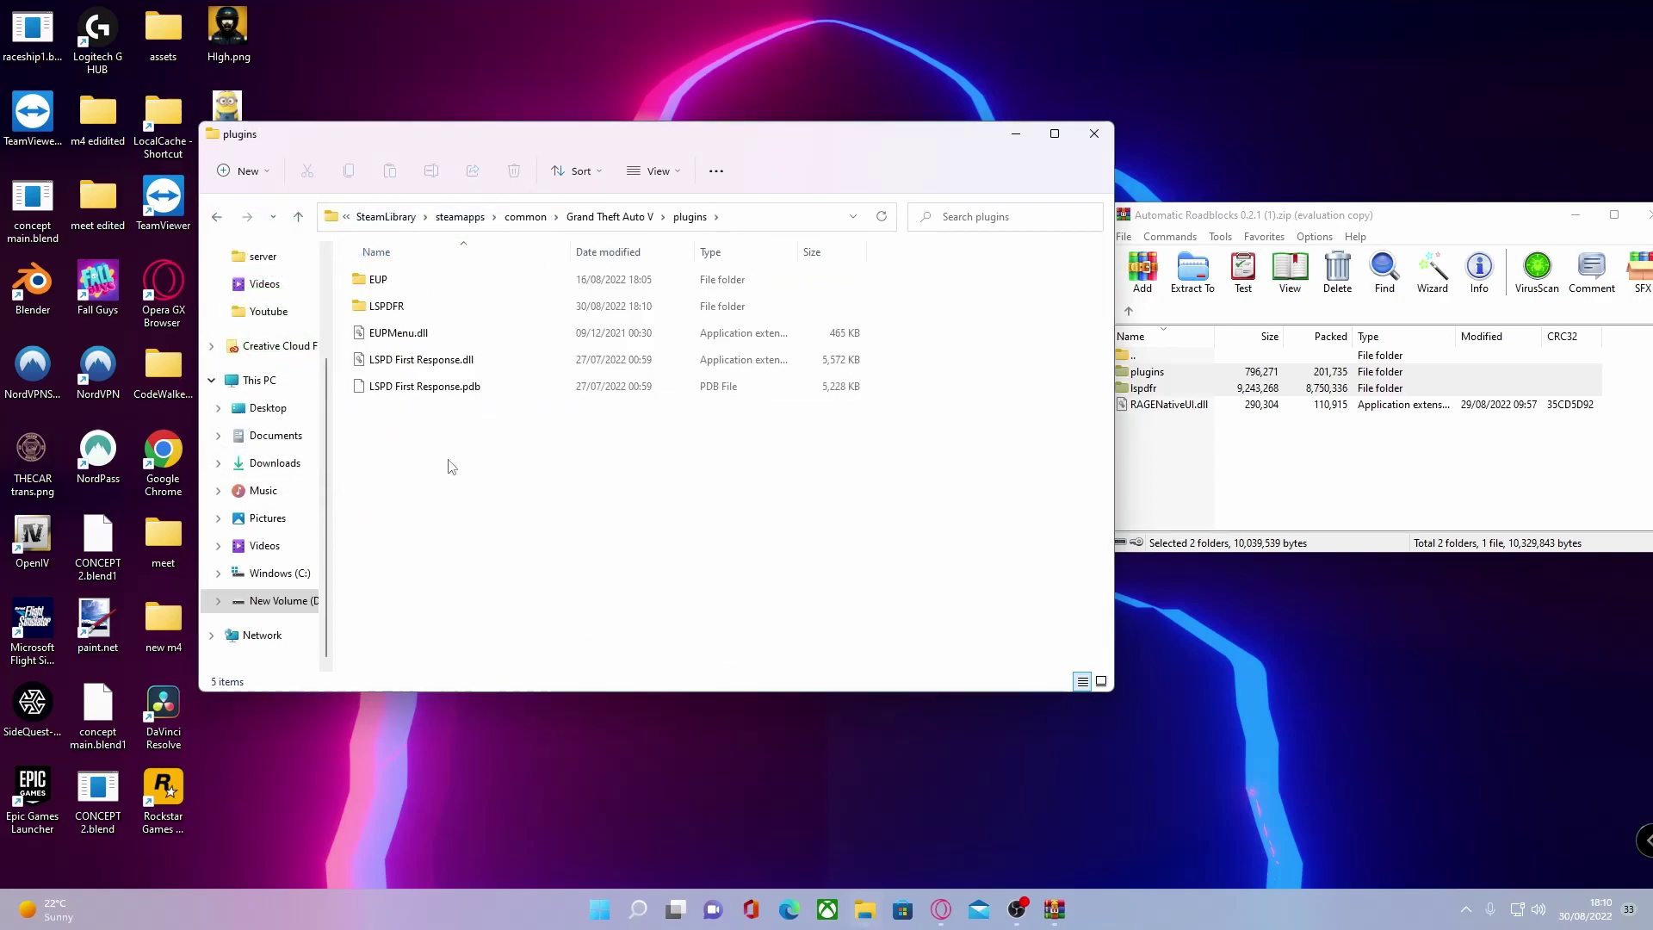
pyautogui.doubleClick(414, 309)
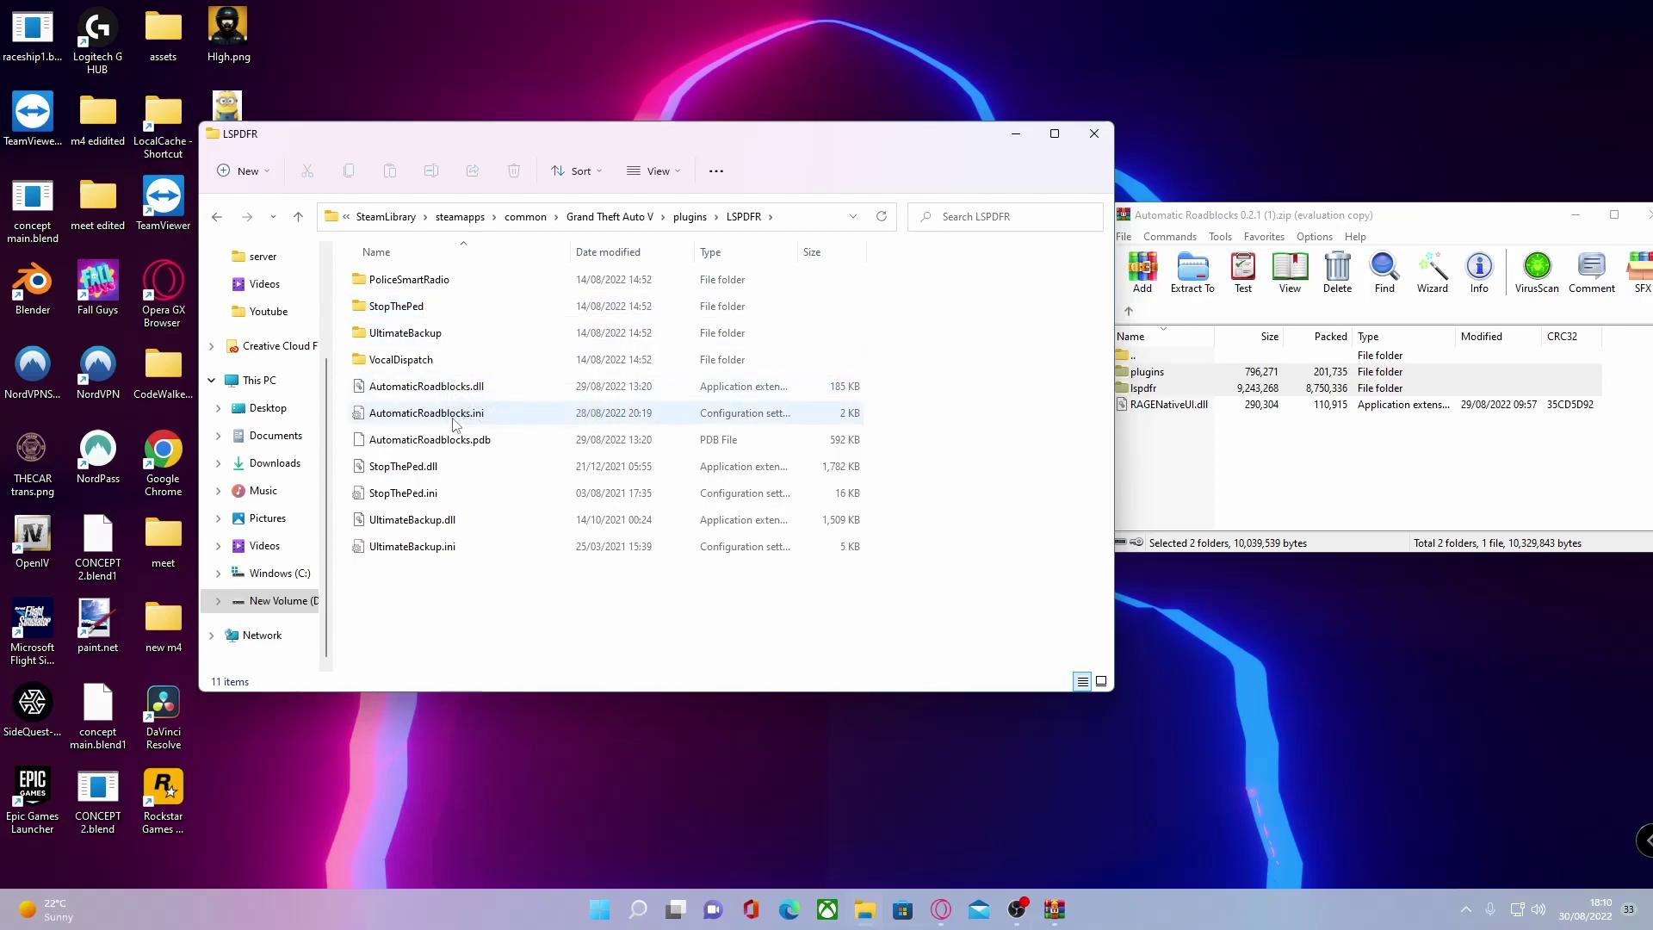
# Read the archive's README.txt in Notepad, close it, and right-click AutomaticRoadblocks.ini
pyautogui.click(1240, 468)
pyautogui.click(1127, 311)
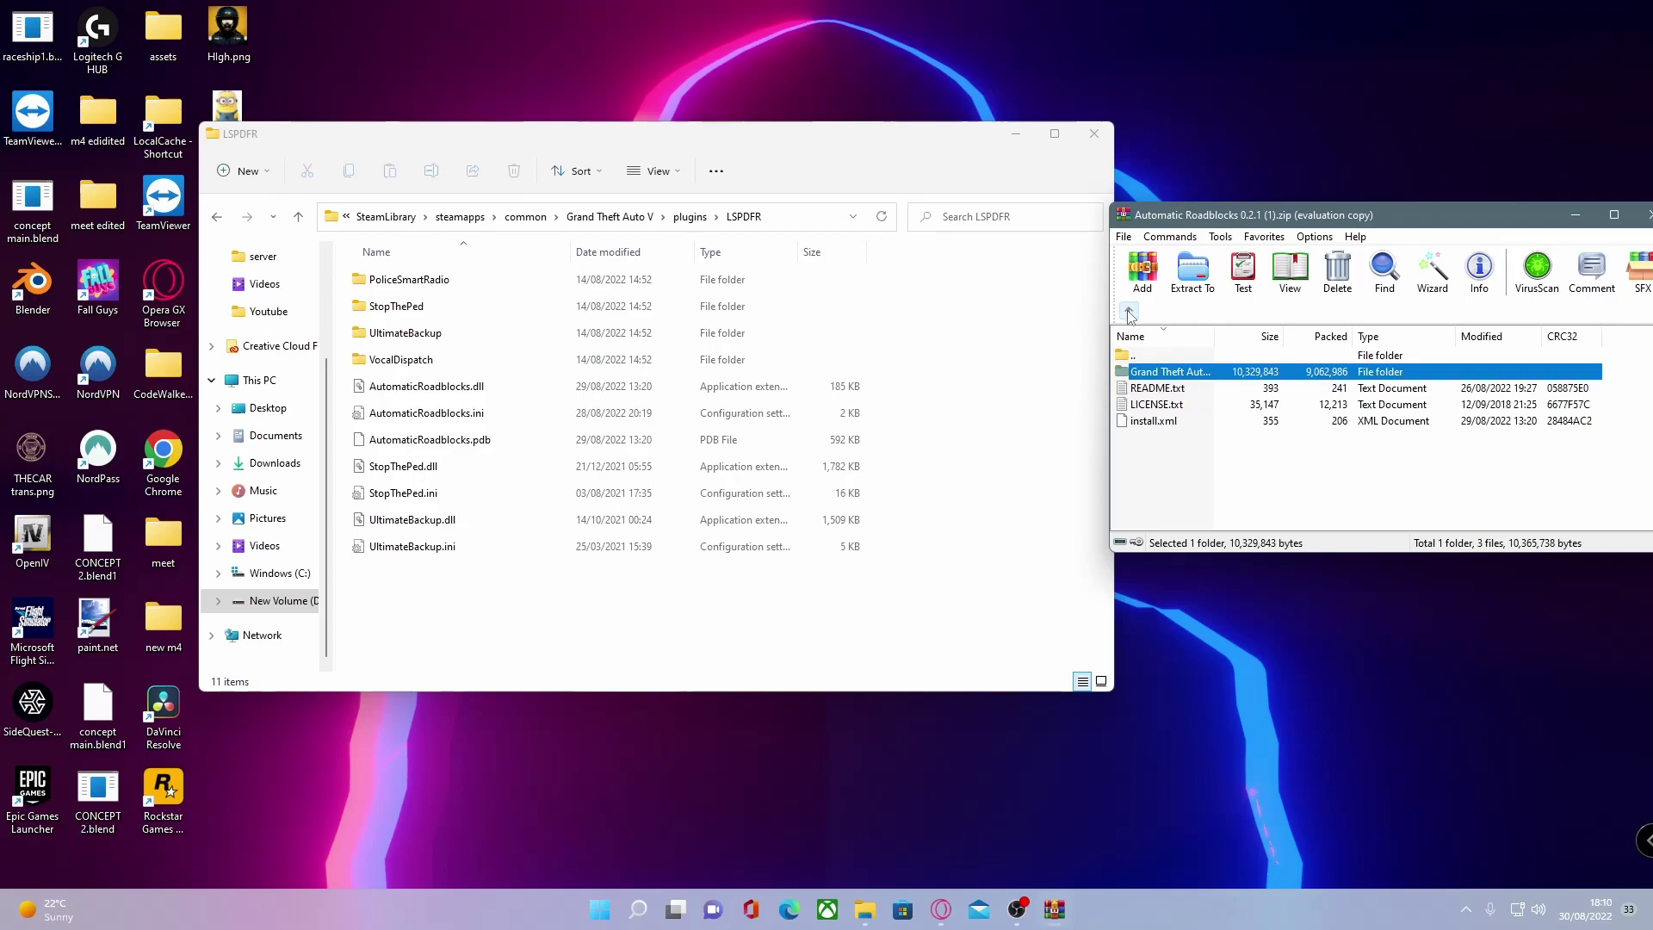
pyautogui.click(1156, 389)
pyautogui.doubleClick(1156, 389)
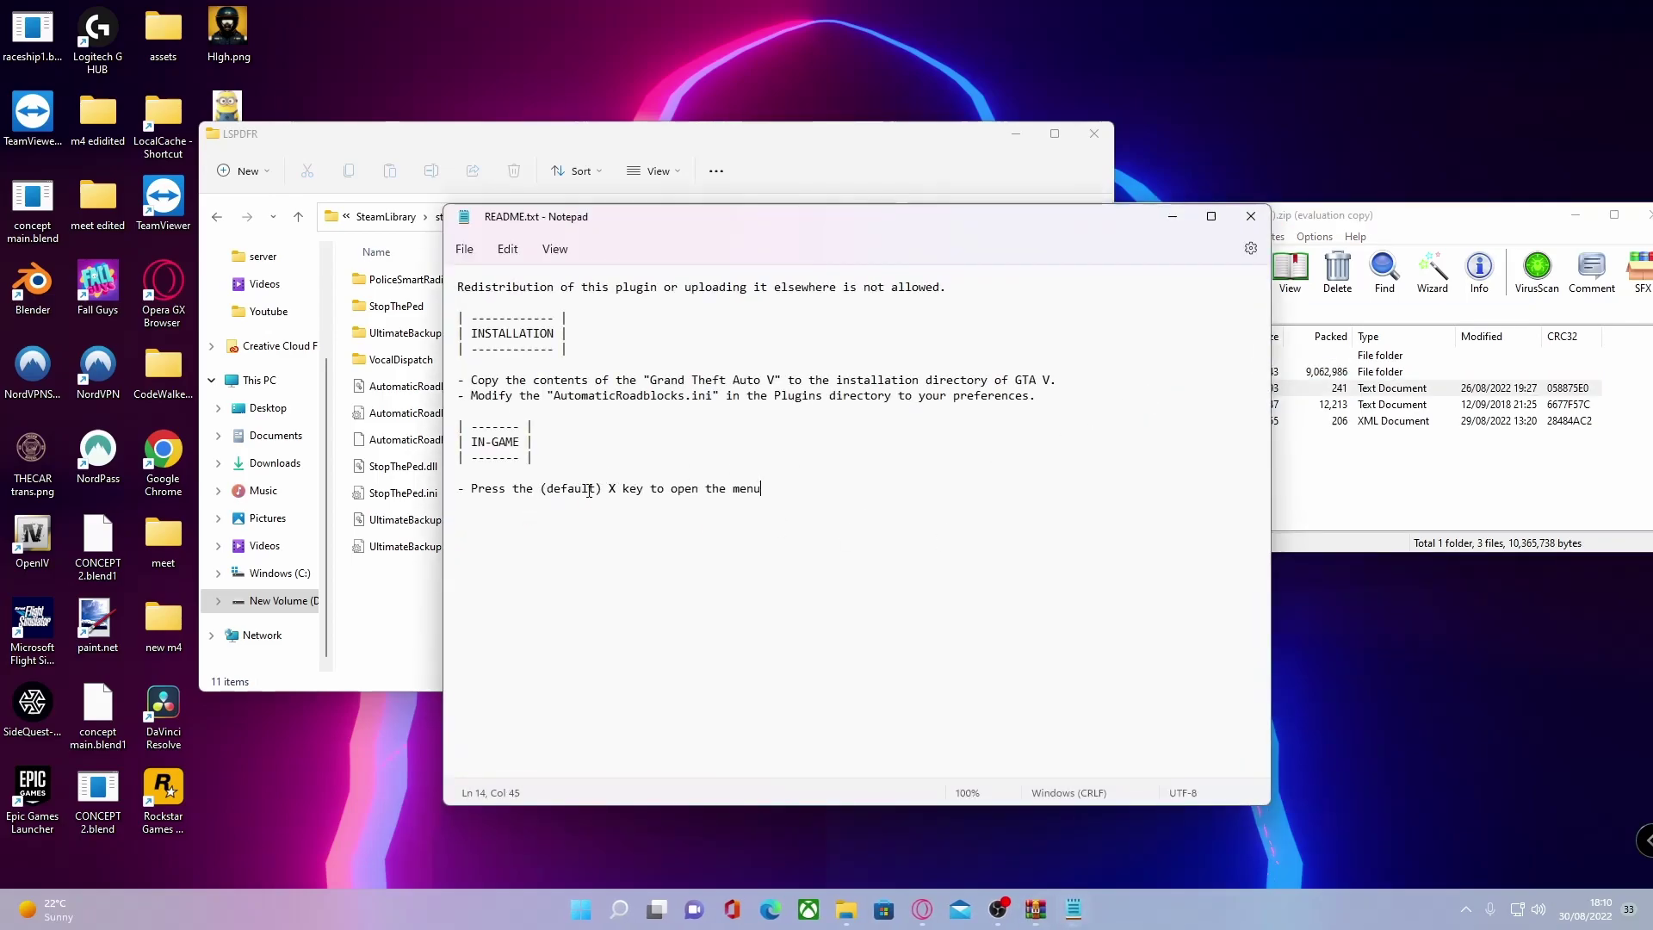
pyautogui.click(1260, 218)
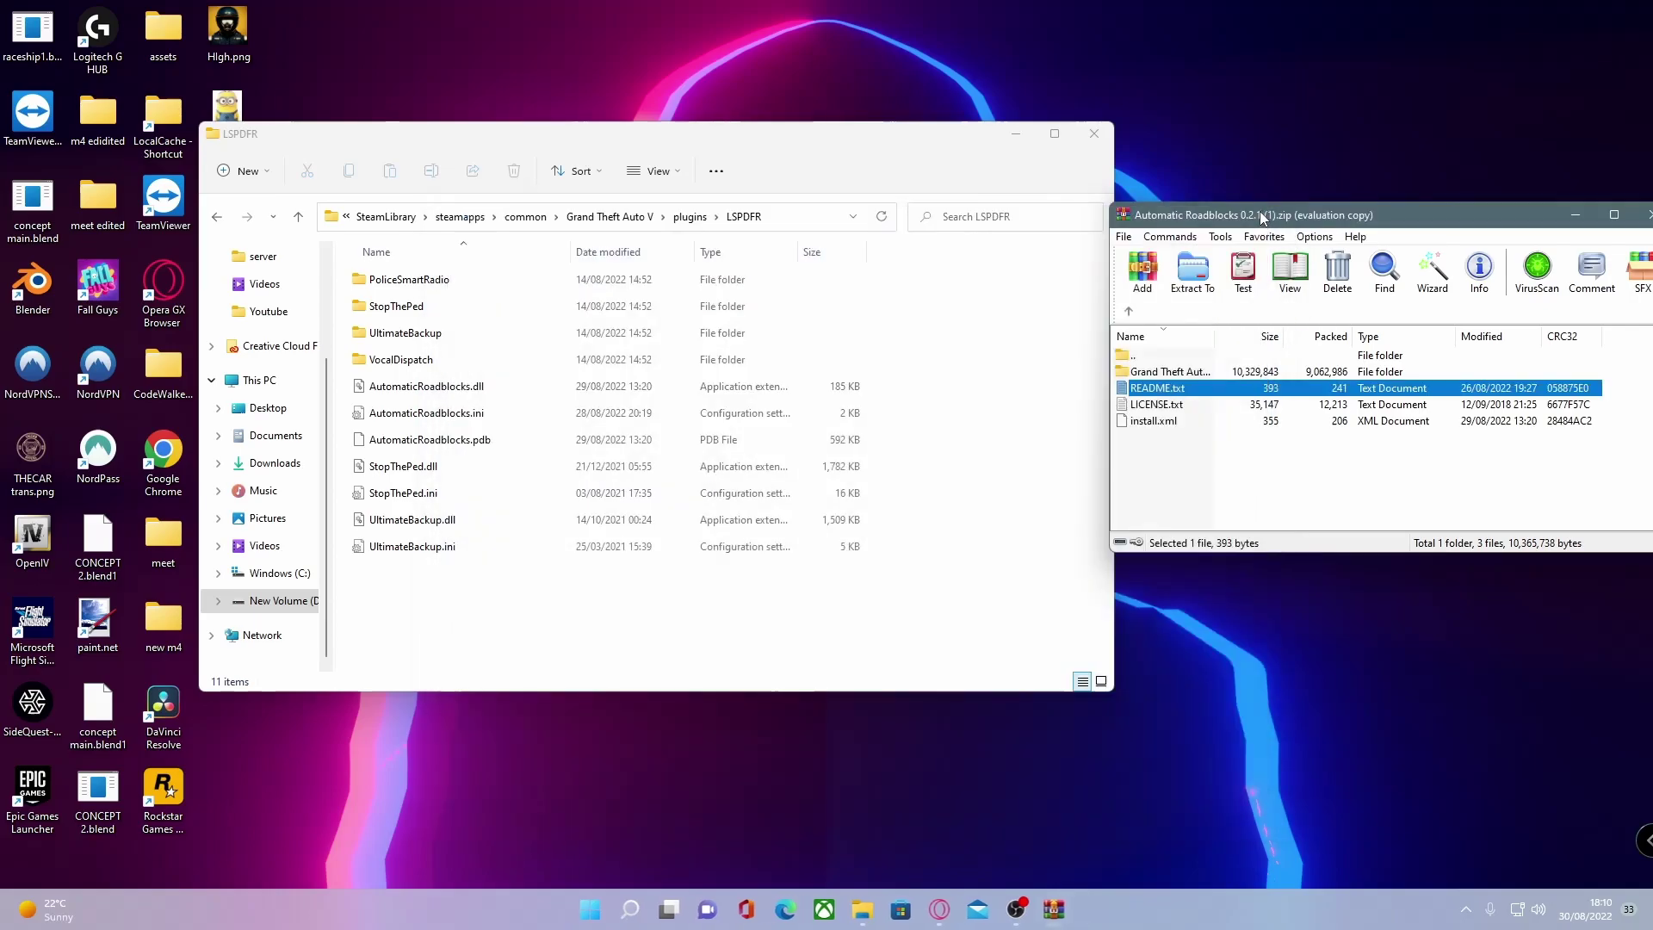
pyautogui.click(531, 419)
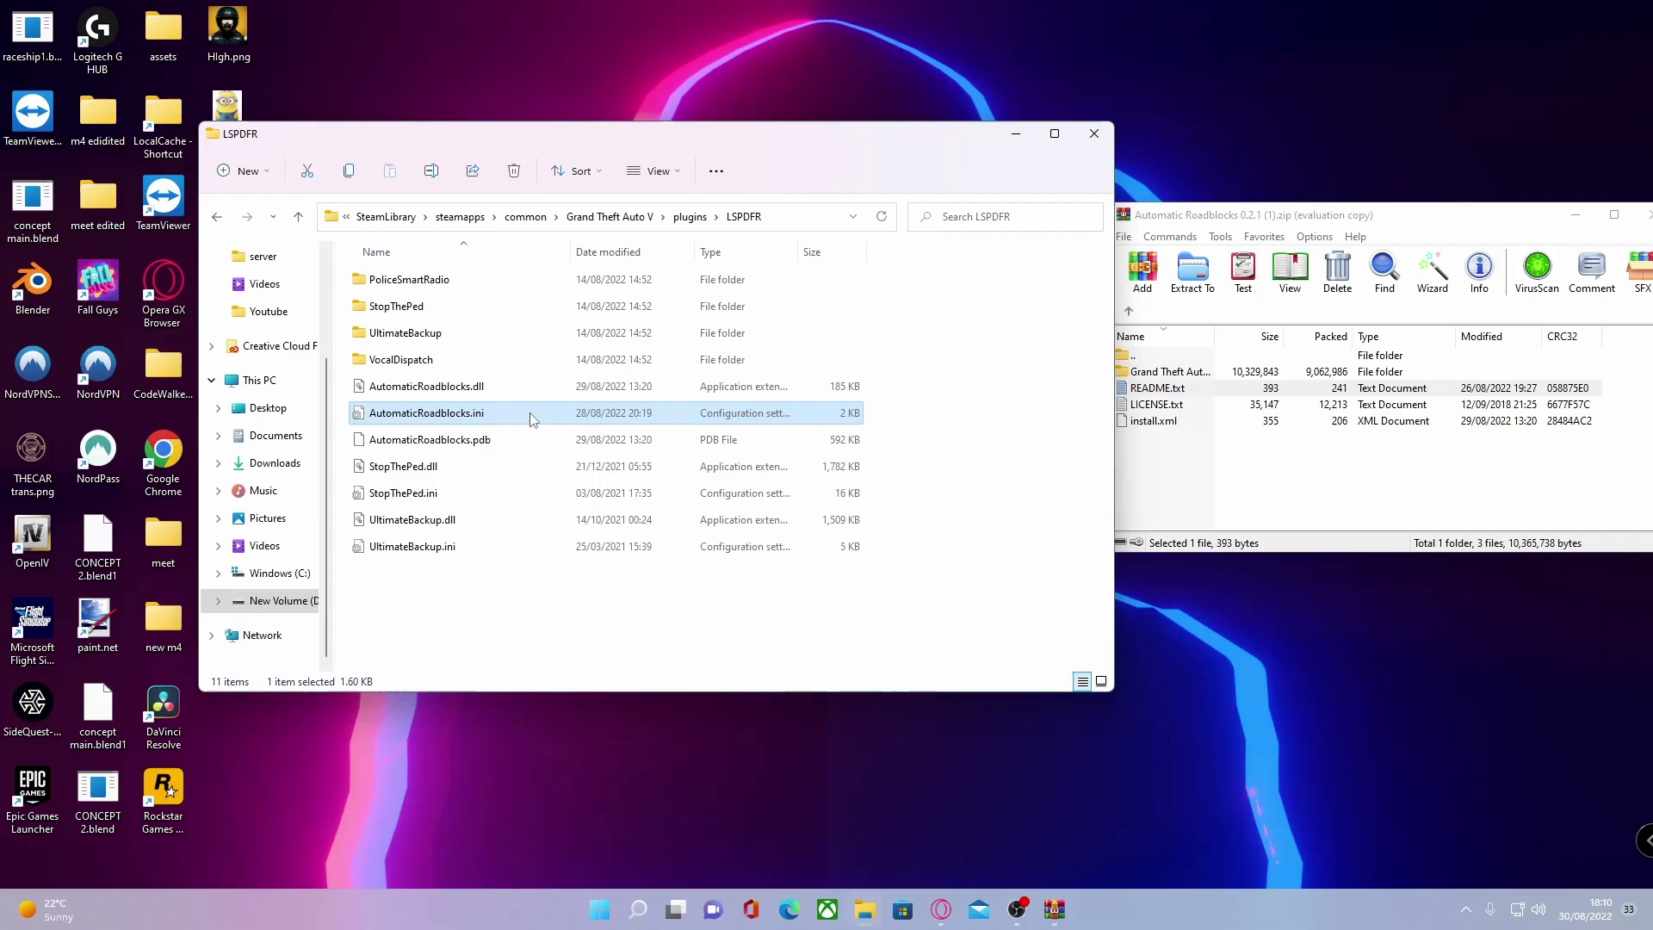
pyautogui.rightClick(531, 419)
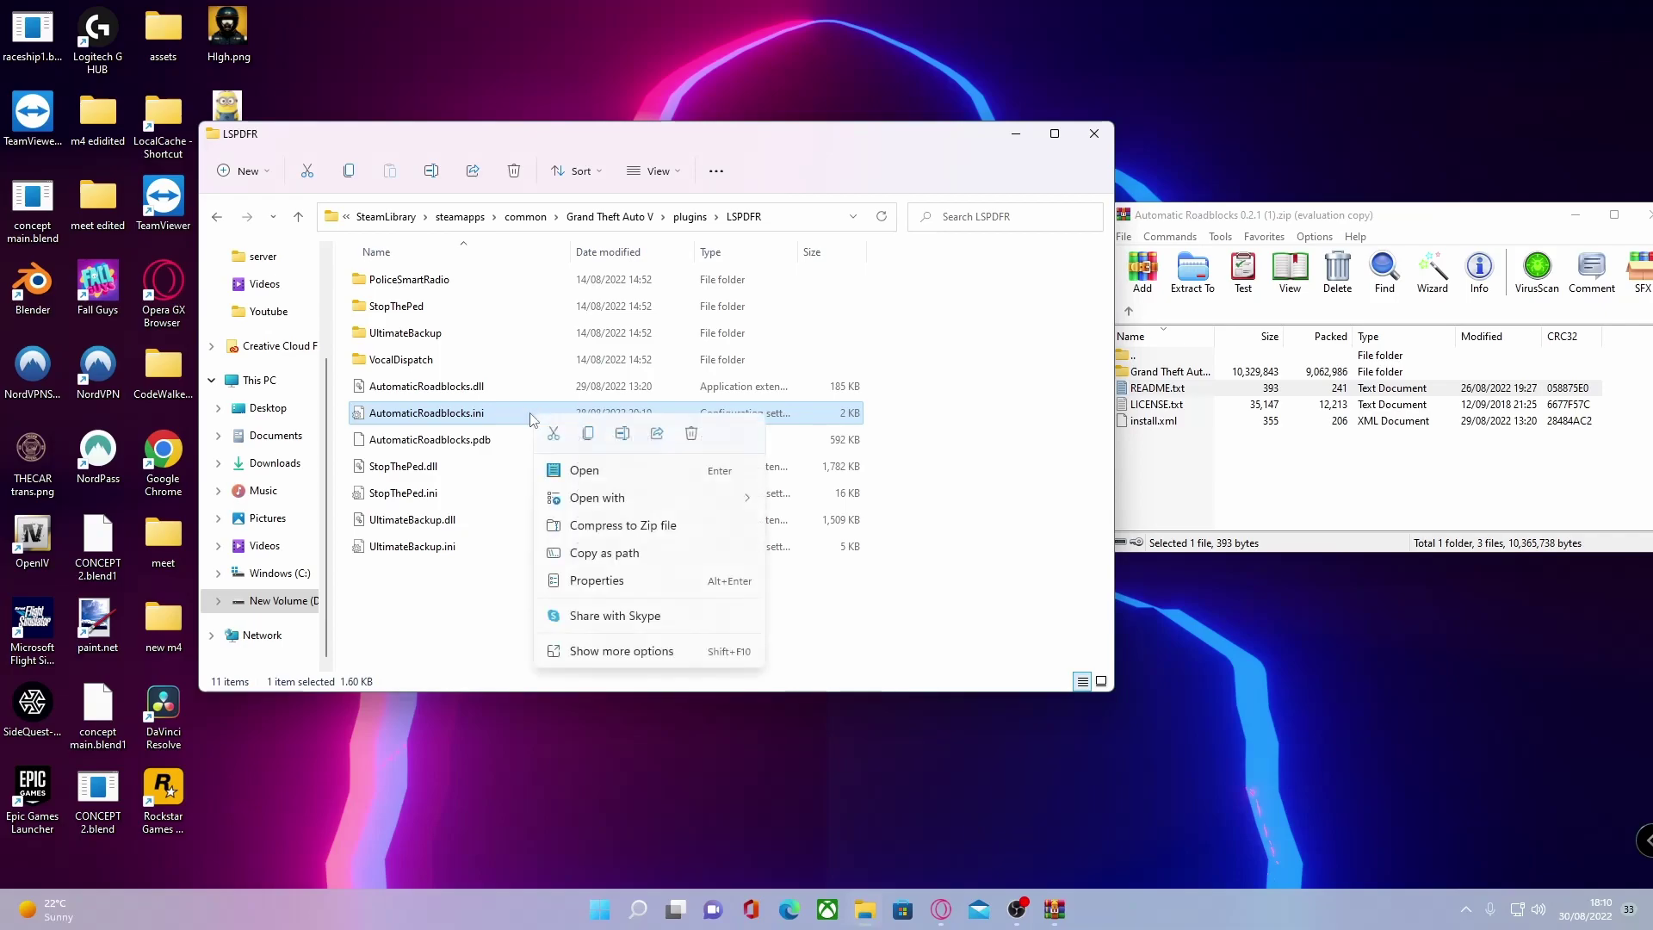
# Open AutomaticRoadblocks.ini in Notepad and keep the OpenMenuKey value as X
pyautogui.click(583, 471)
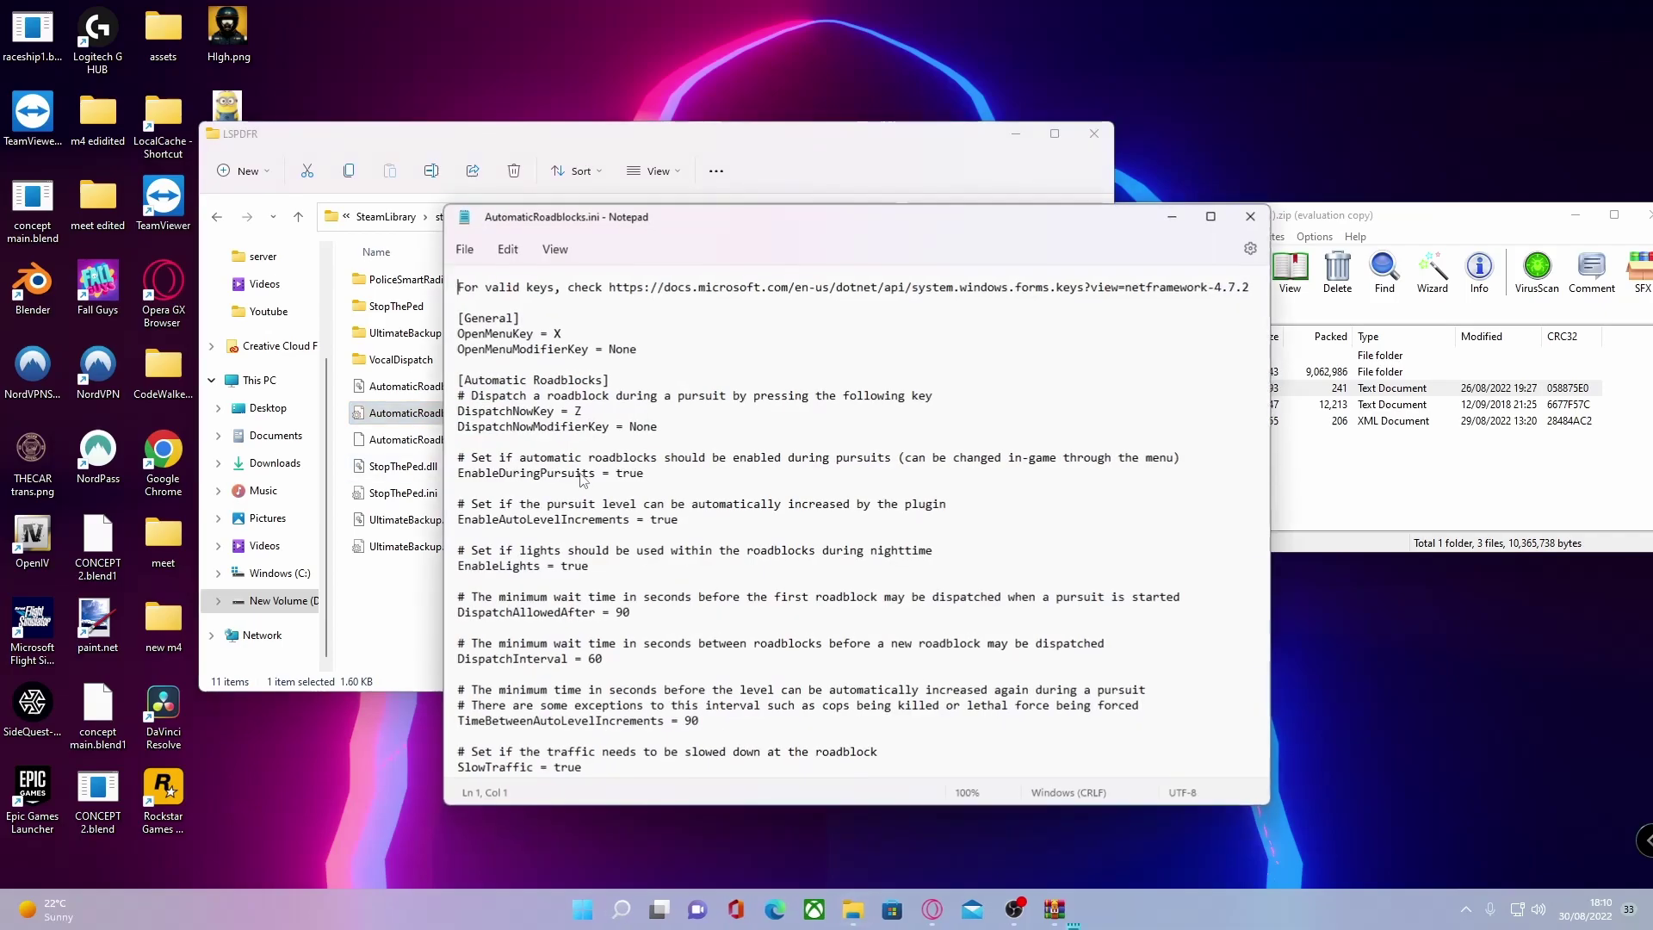
pyautogui.click(600, 334)
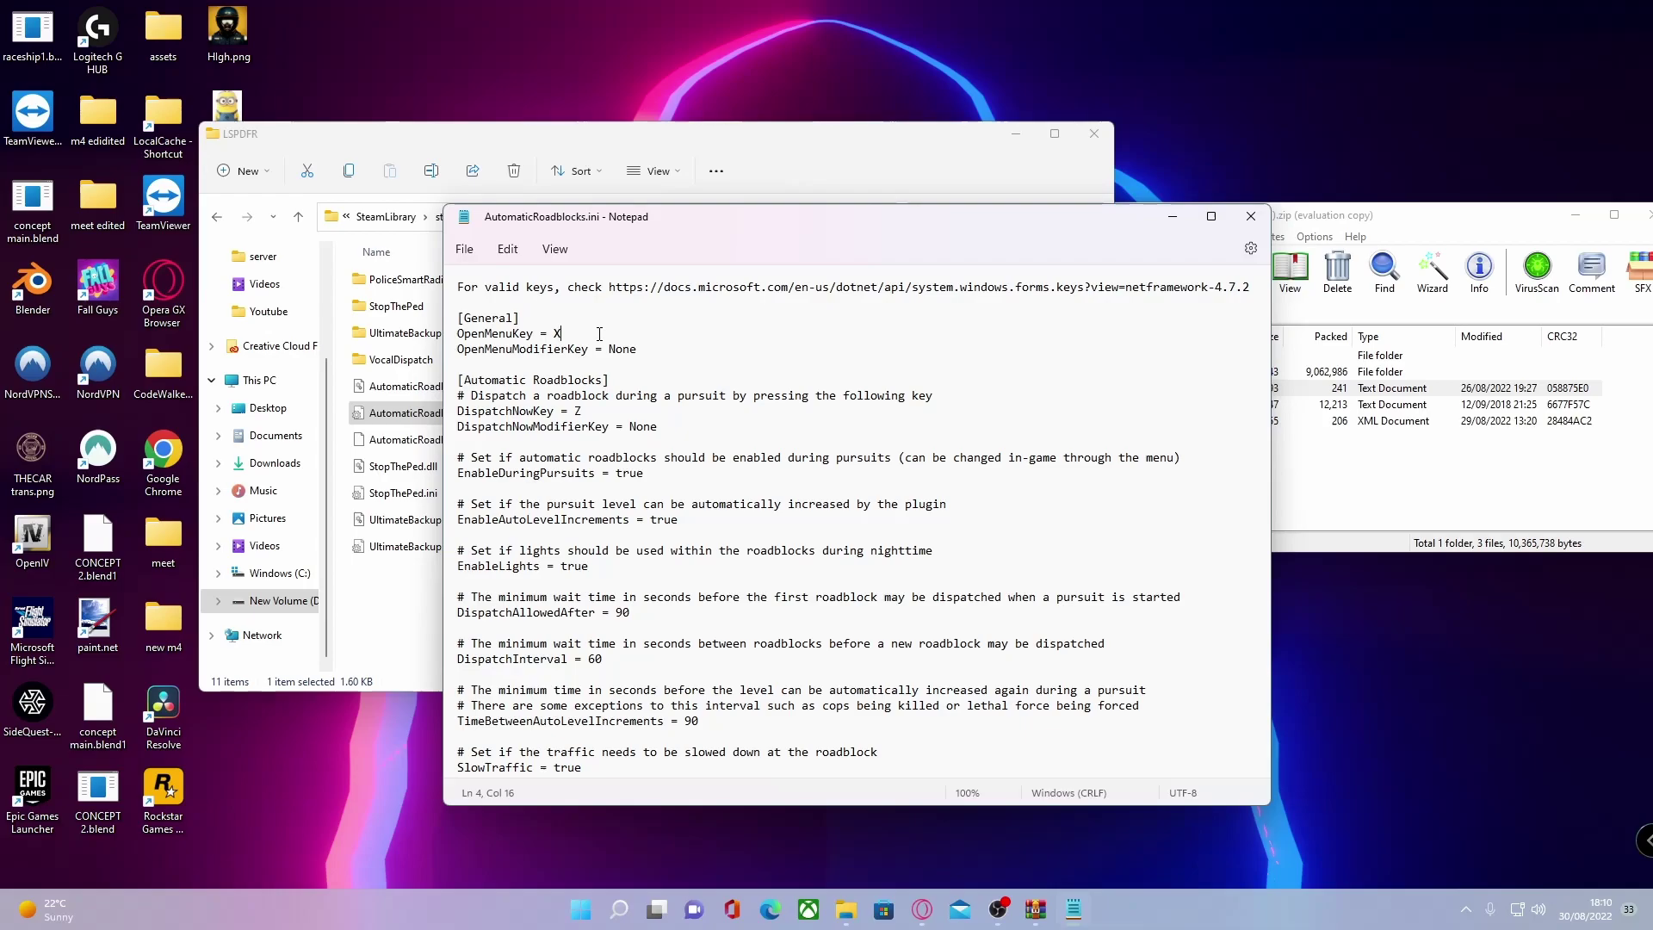
pyautogui.press('BackSpace')
pyautogui.write('X')
# Change EnableDuringPursuits from true to false, then save and close the file
pyautogui.click(702, 473)
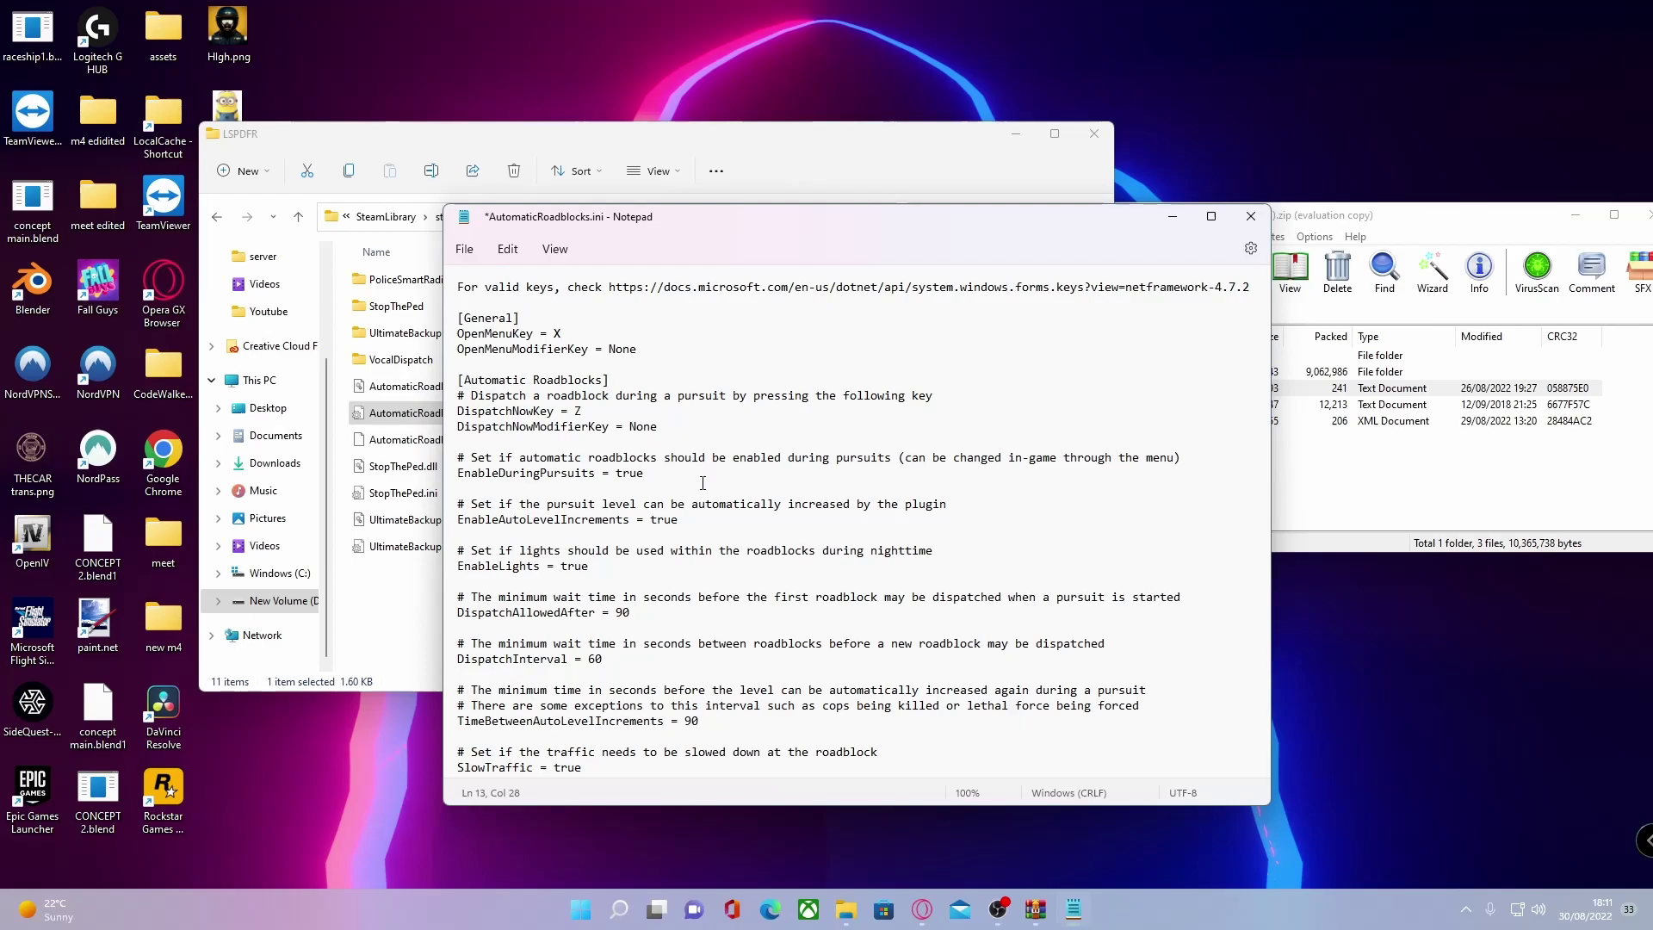
pyautogui.press('BackSpace')
pyautogui.press('BackSpace')
pyautogui.press('BackSpace')
pyautogui.press('BackSpace')
pyautogui.write('false')
pyautogui.click(786, 609)
pyautogui.scroll(-3, 601, 565)
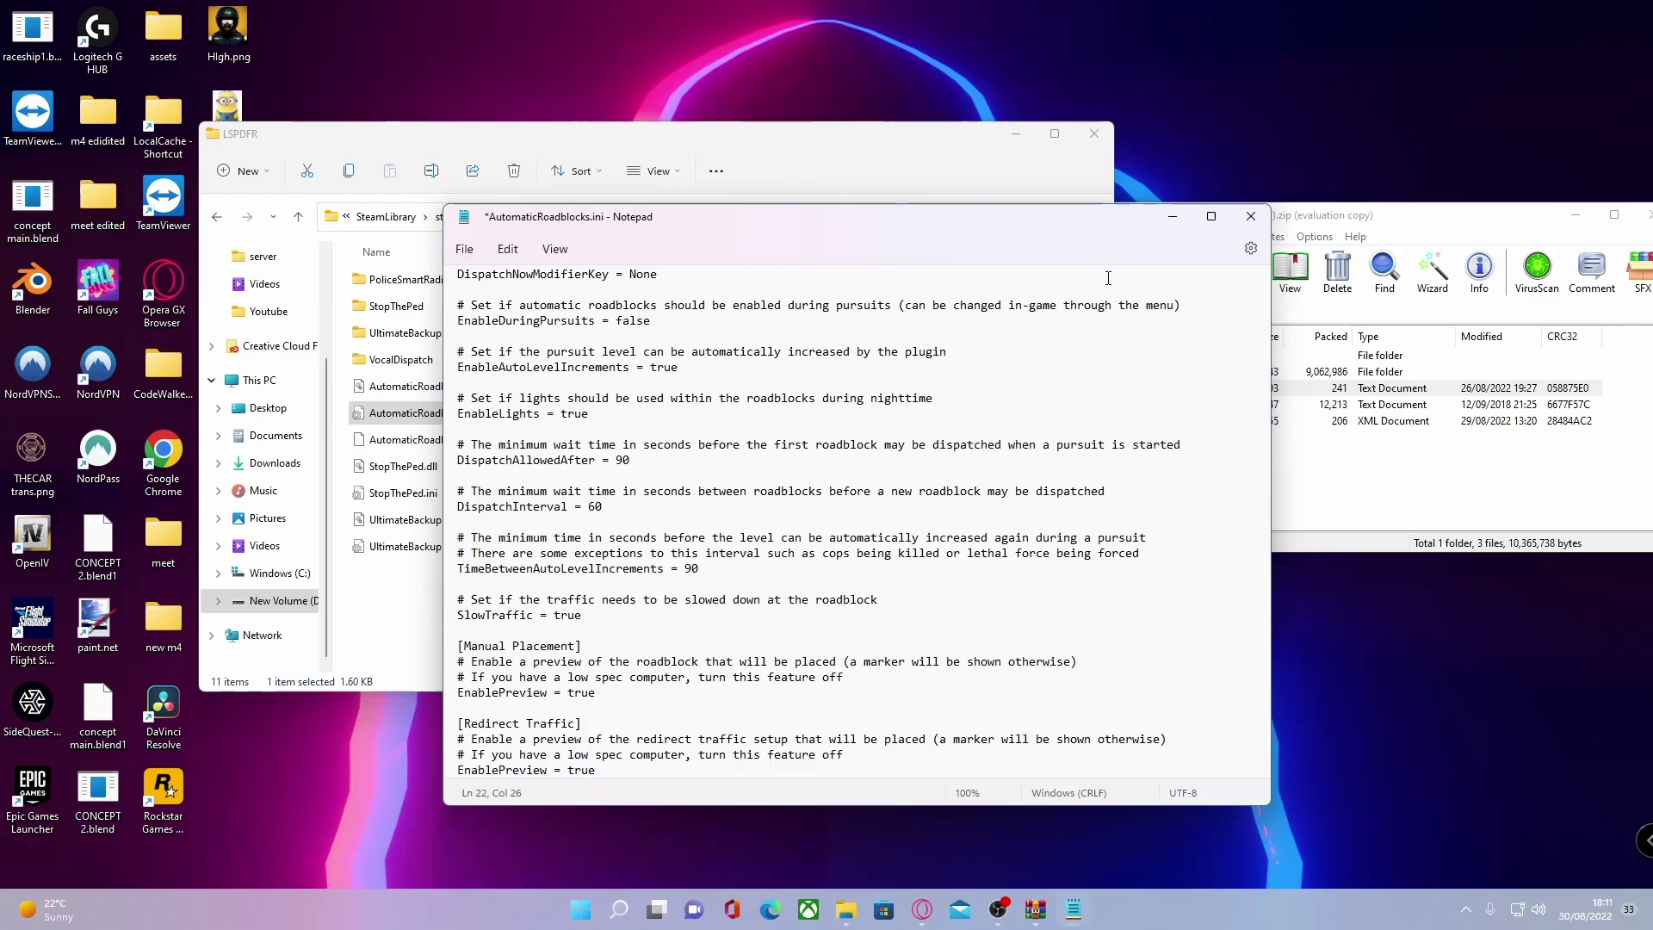
pyautogui.click(1261, 223)
pyautogui.click(718, 562)
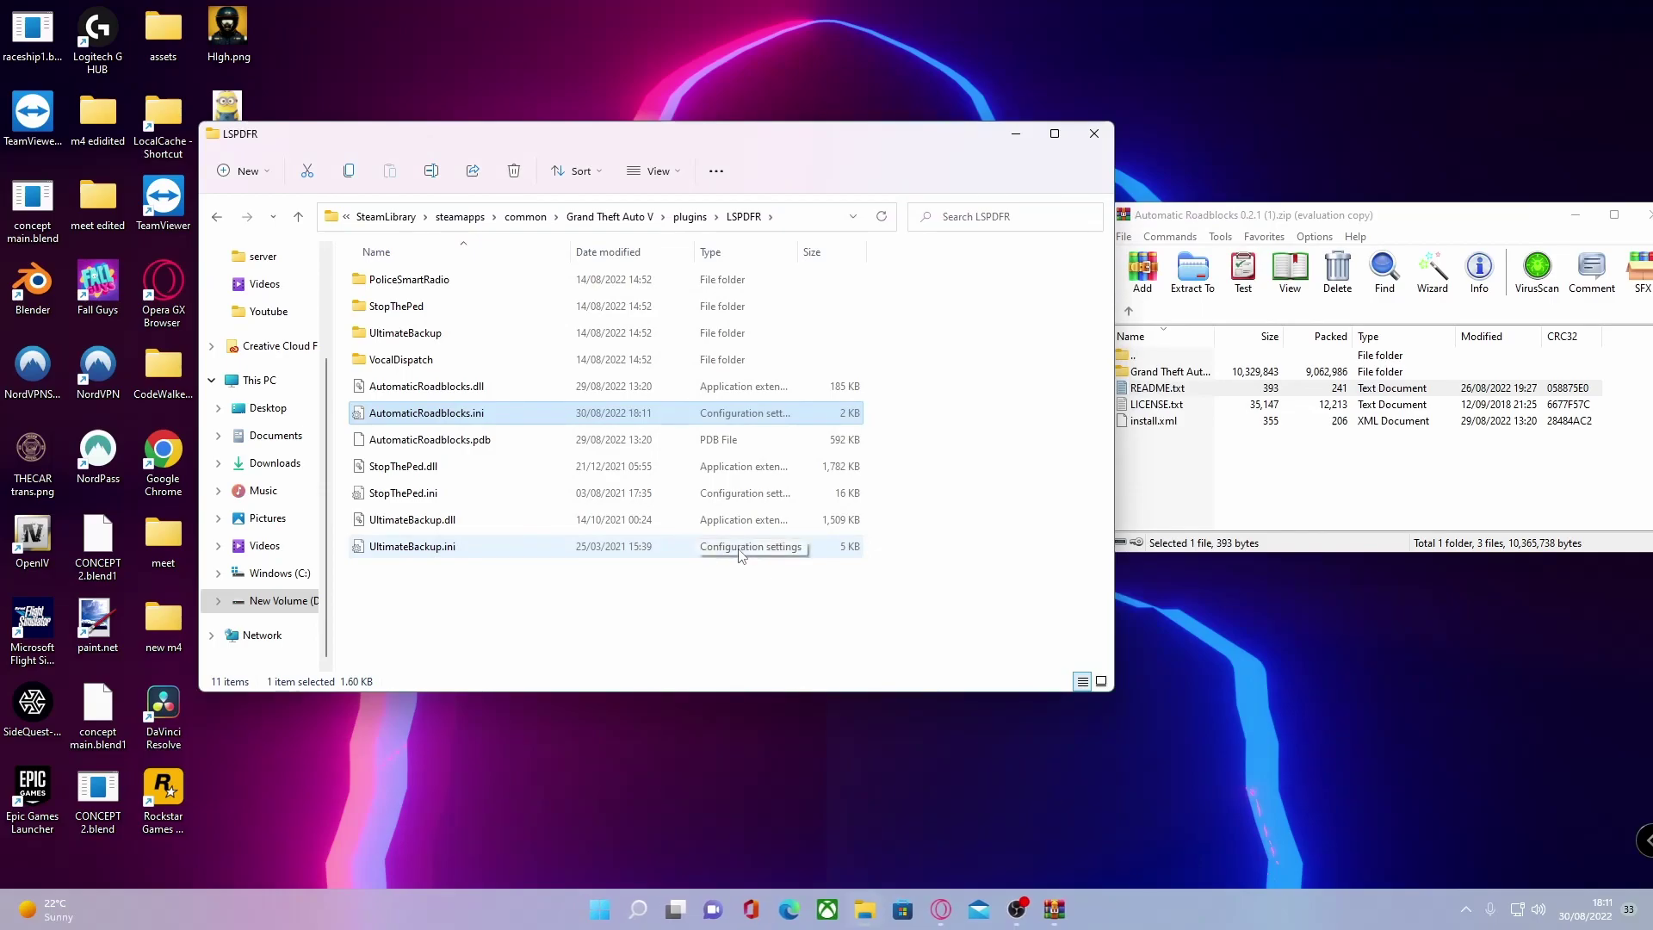
pyautogui.click(753, 633)
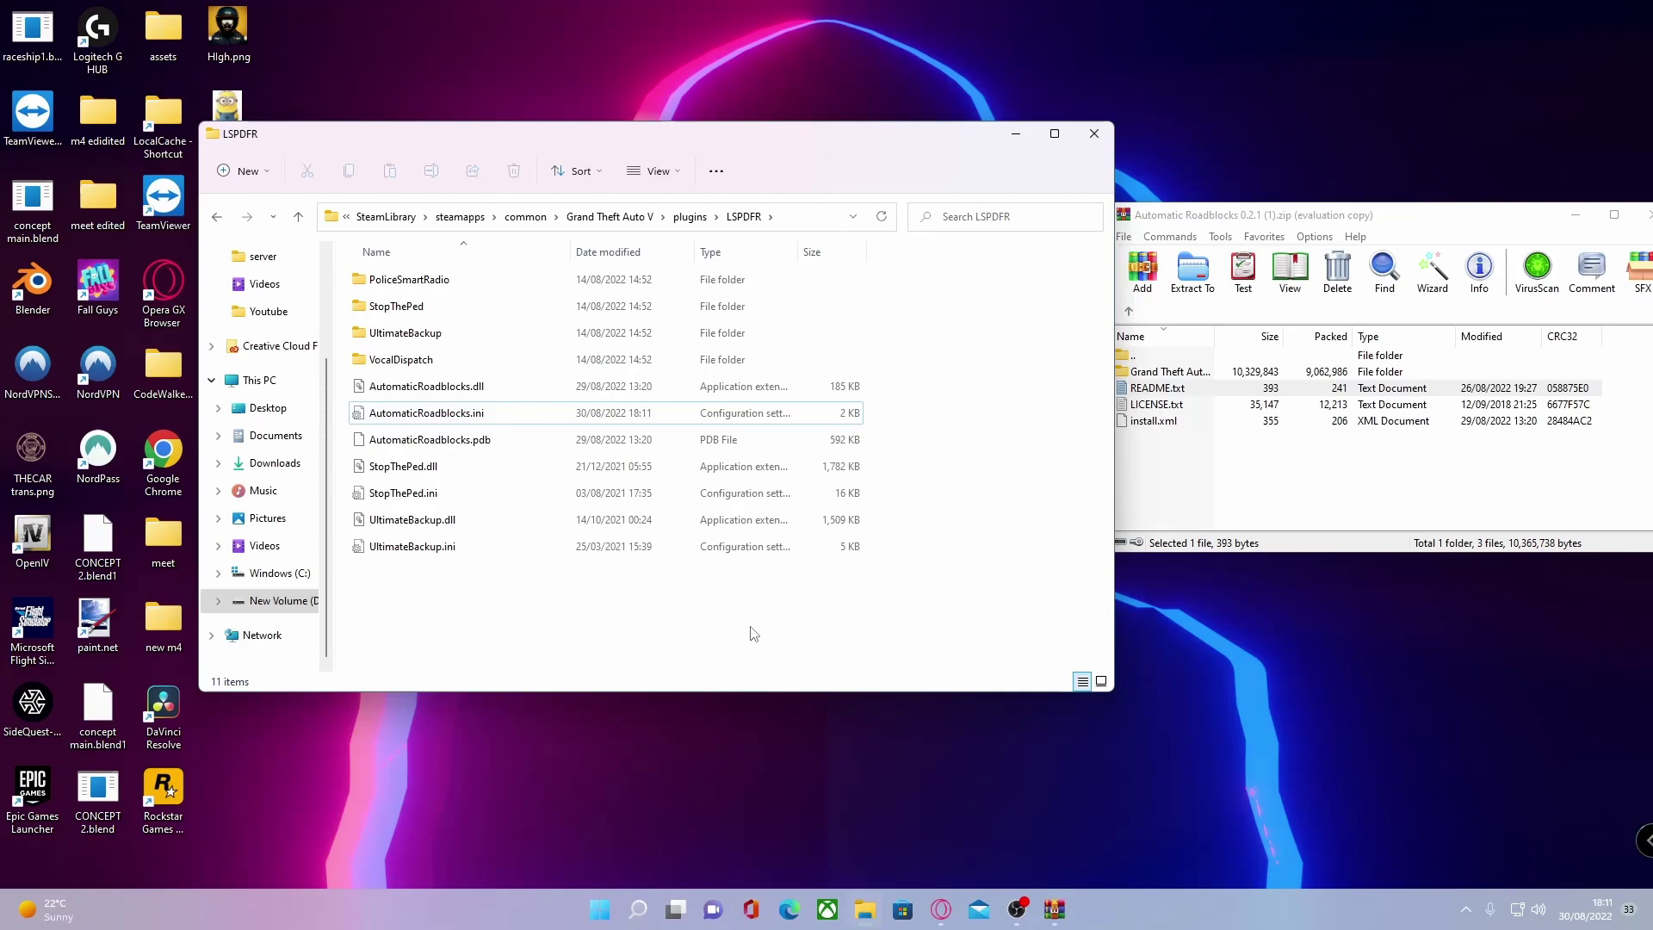
pyautogui.moveTo(590, 136); pyautogui.dragTo(475, 121)
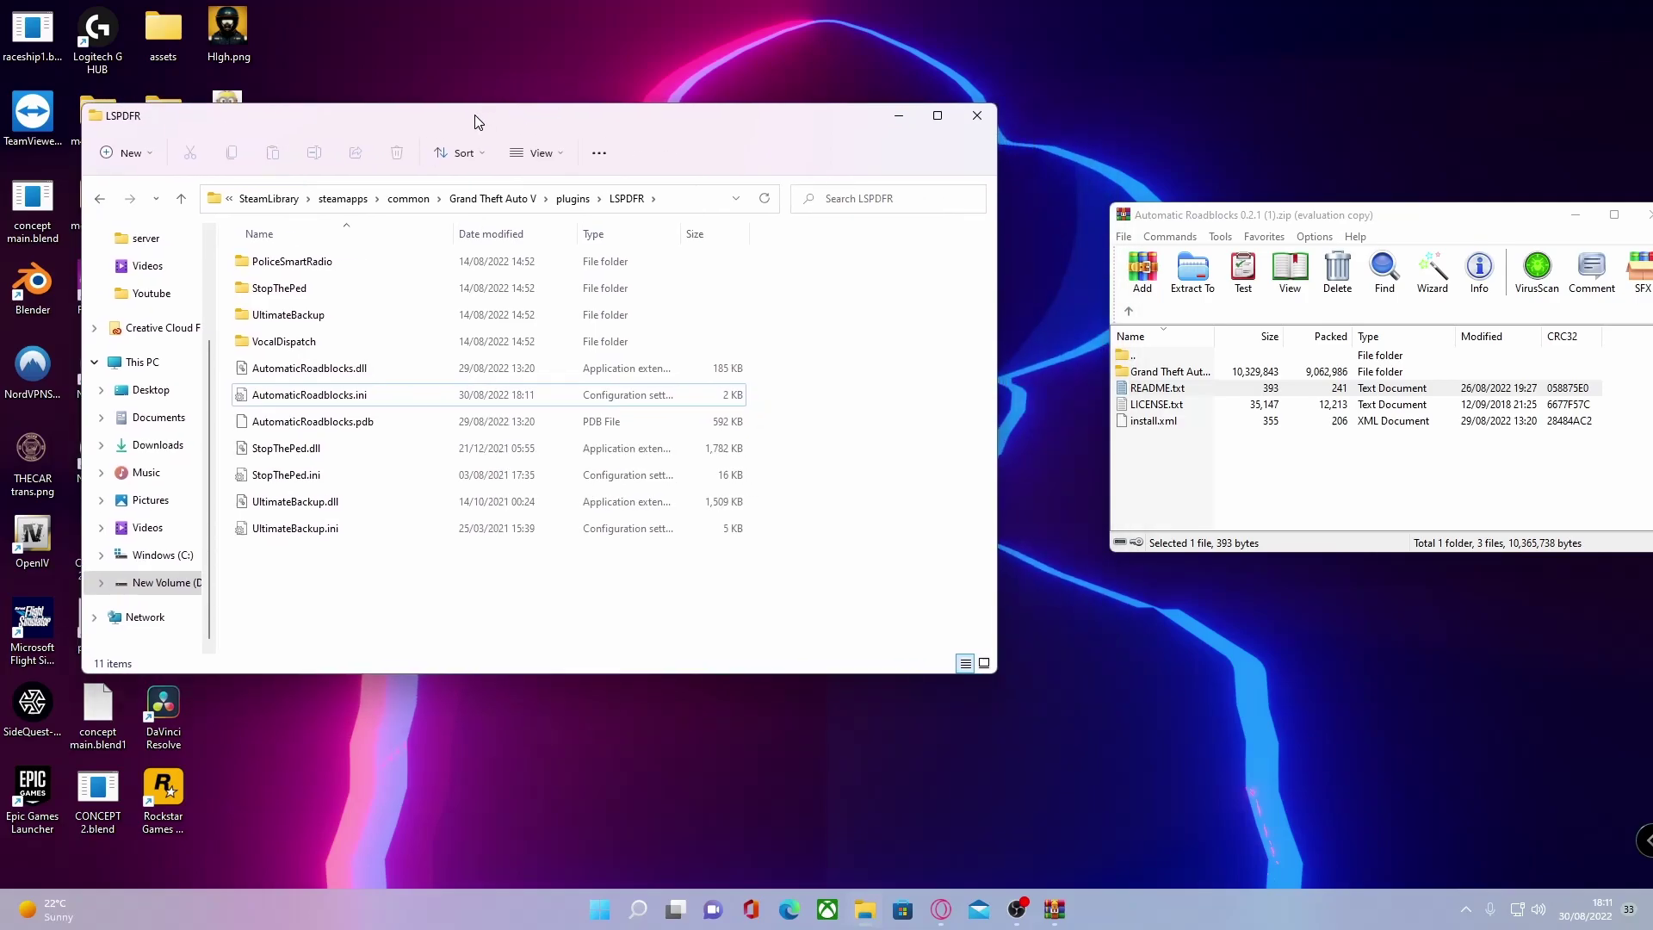
pyautogui.moveTo(1253, 213); pyautogui.dragTo(987, 209)
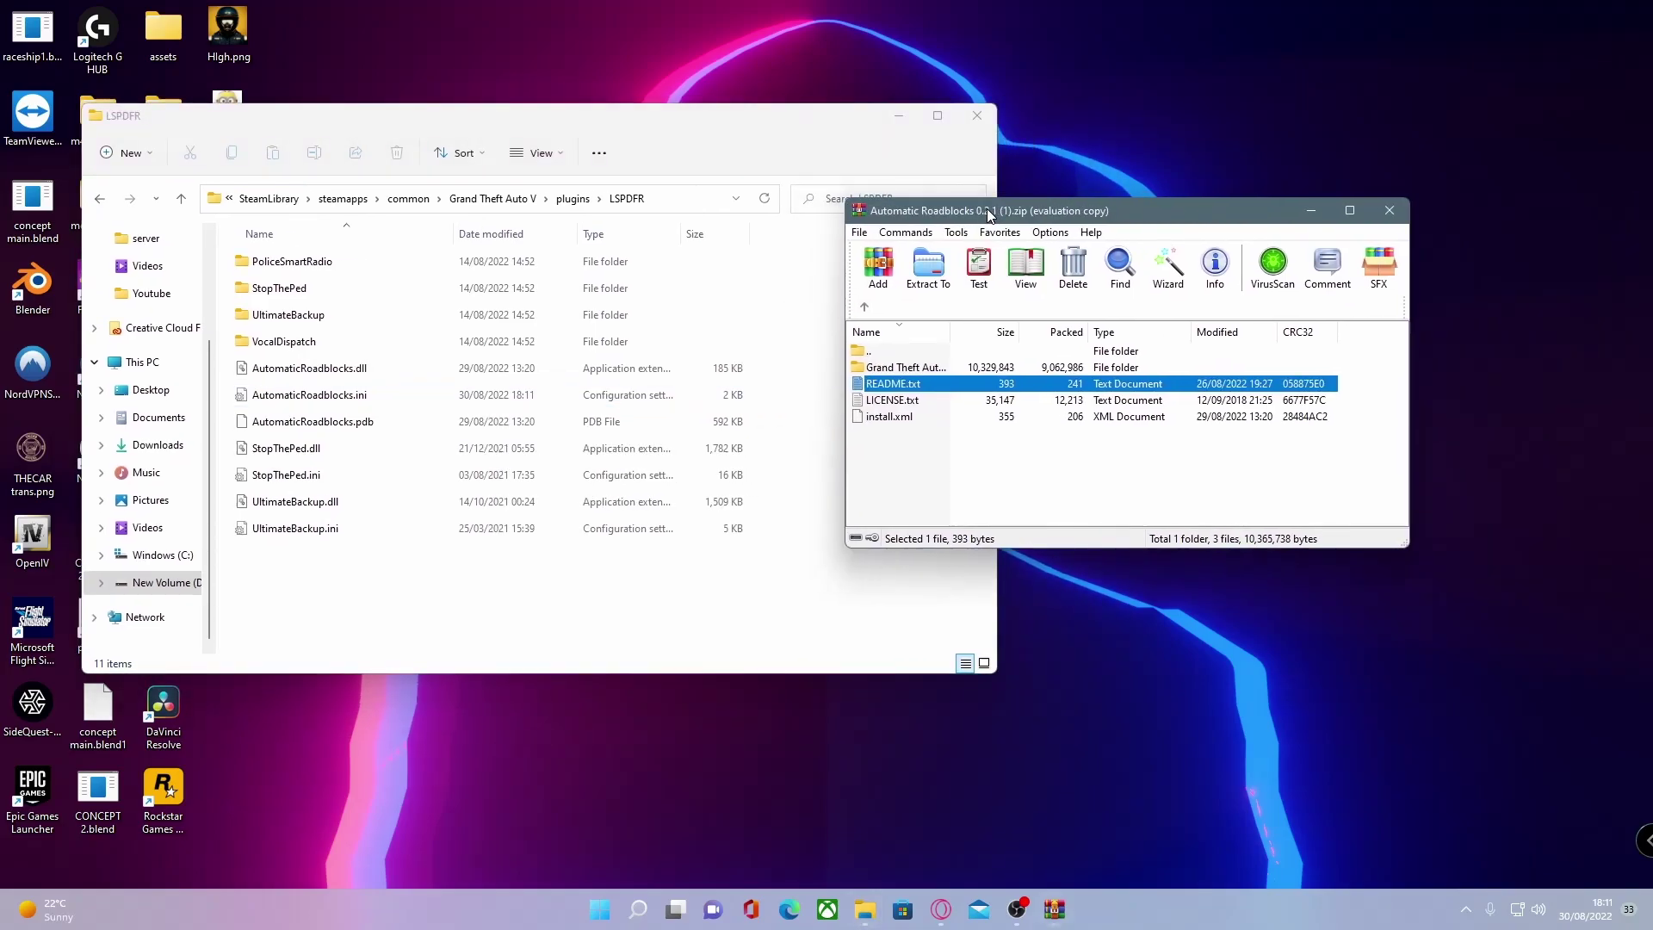